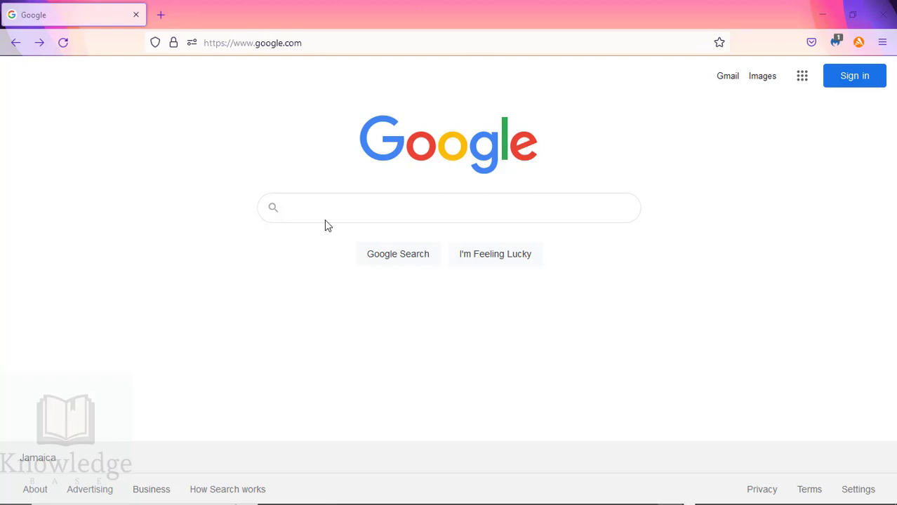
- Search Google for 'vqmod'
click(373, 205)
text(vq)
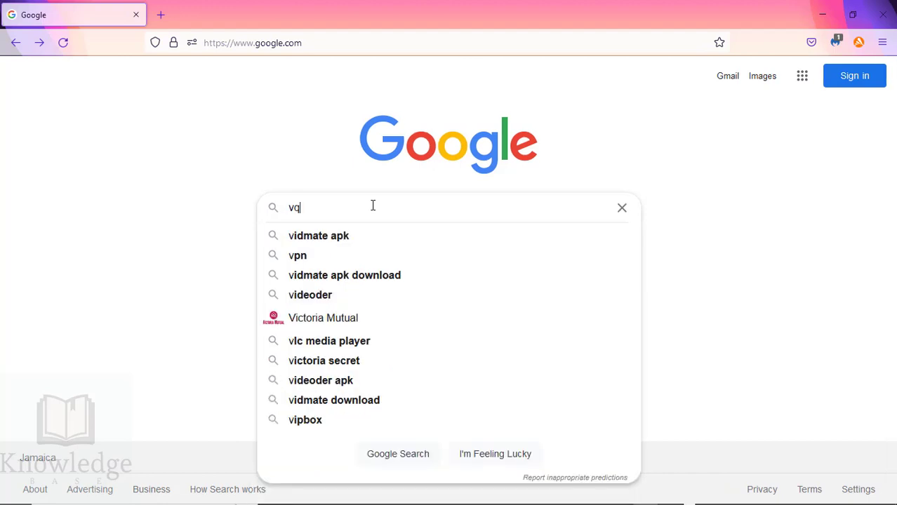
text(mod)
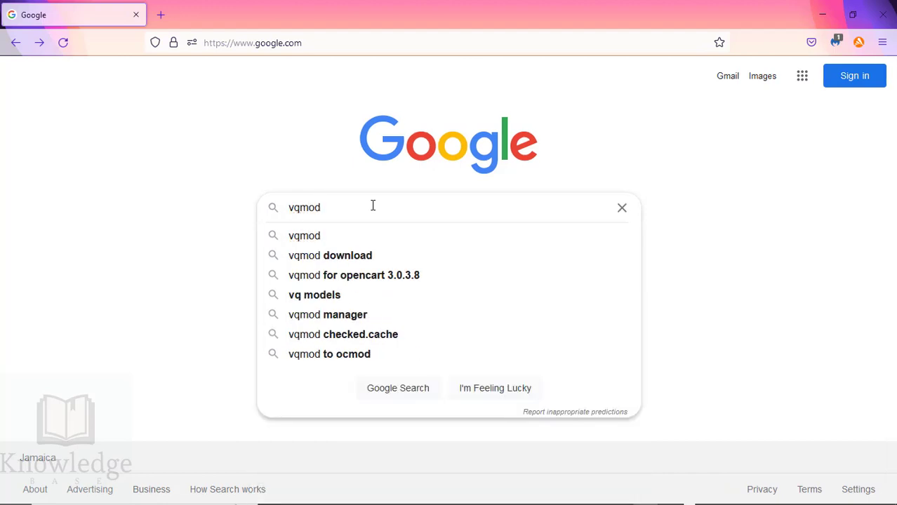
key(Return)
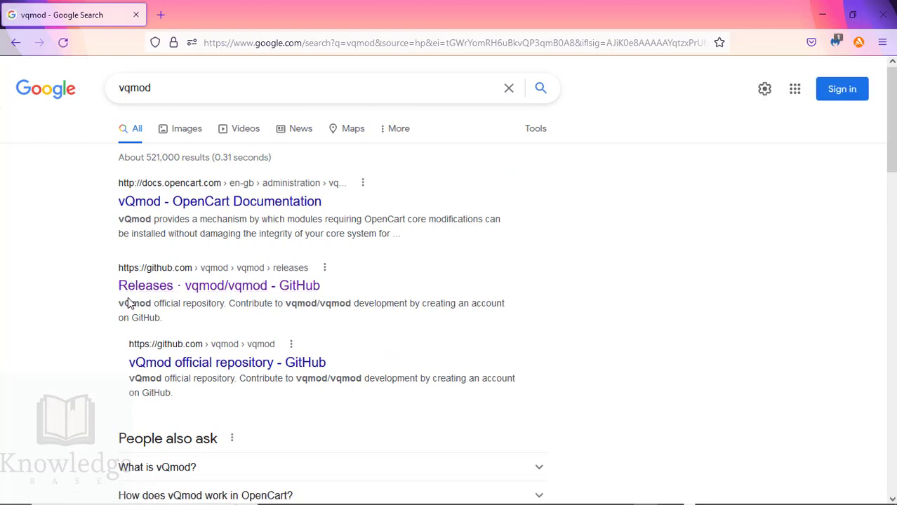
- Open the vqmod GitHub releases page and highlight the note about no OpenCart version
click(246, 294)
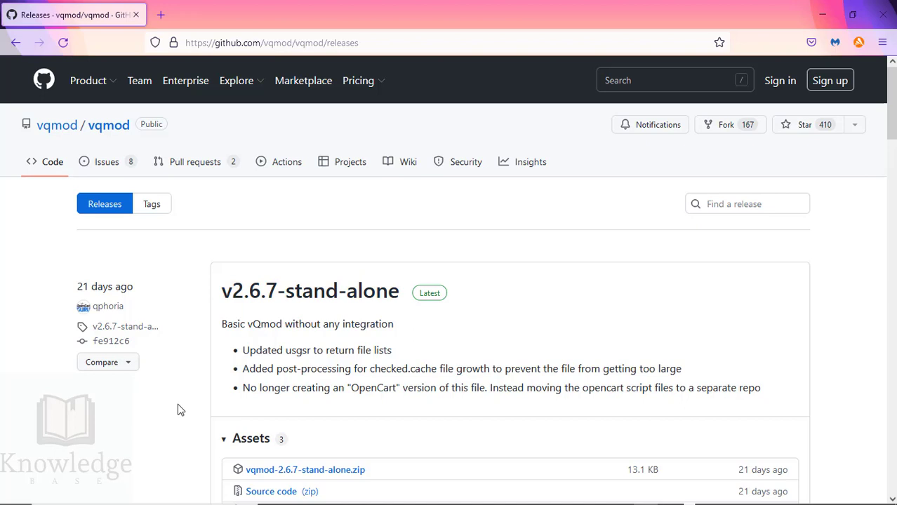
scroll(177, 409, down, 1)
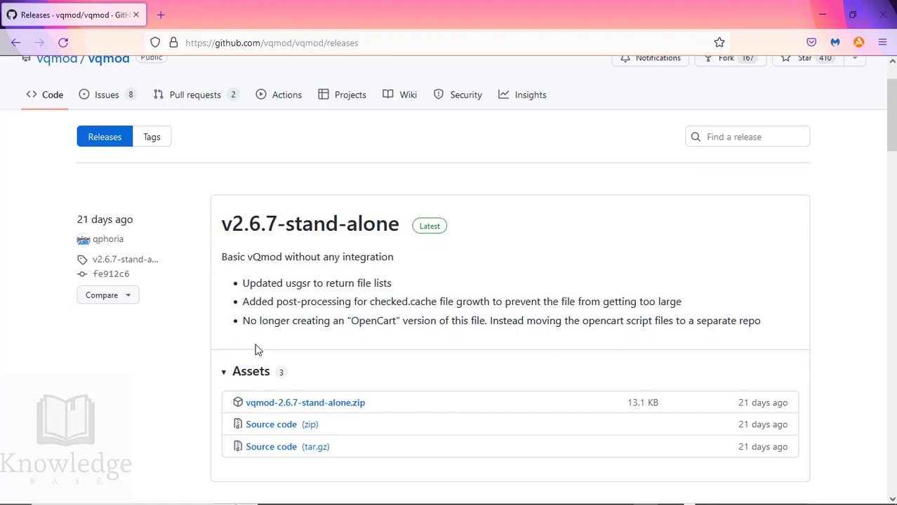
drag(244, 323, 768, 328)
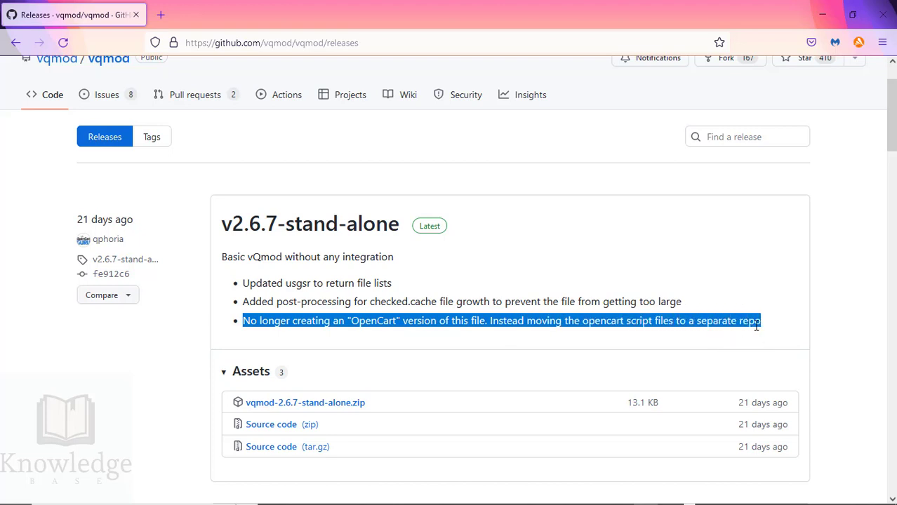
click(218, 327)
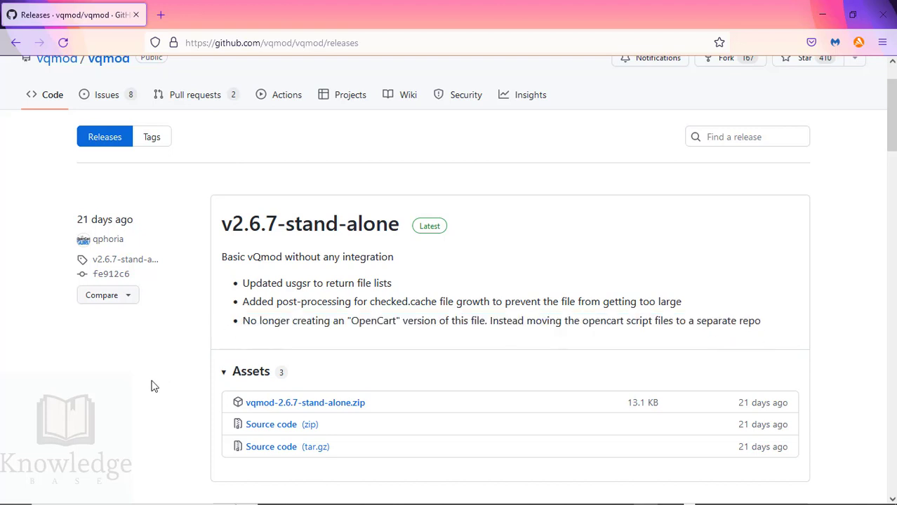
- Scroll through the v2.6.7 release notes down to its Assets list
scroll(154, 381, down, 2)
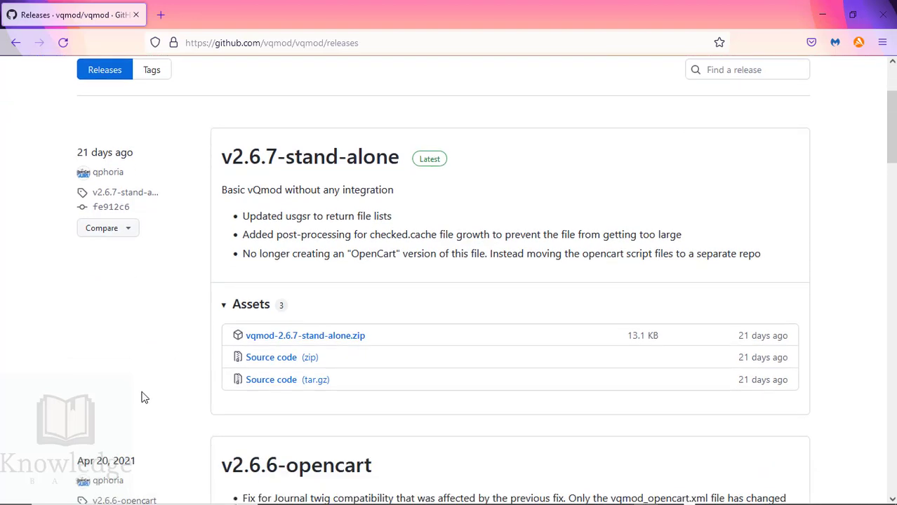
scroll(149, 388, down, 4)
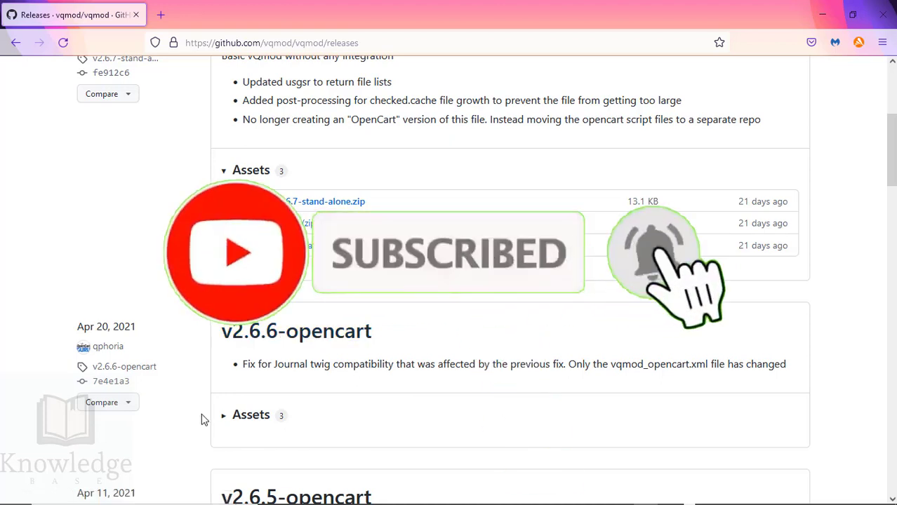
scroll(203, 419, up, 4)
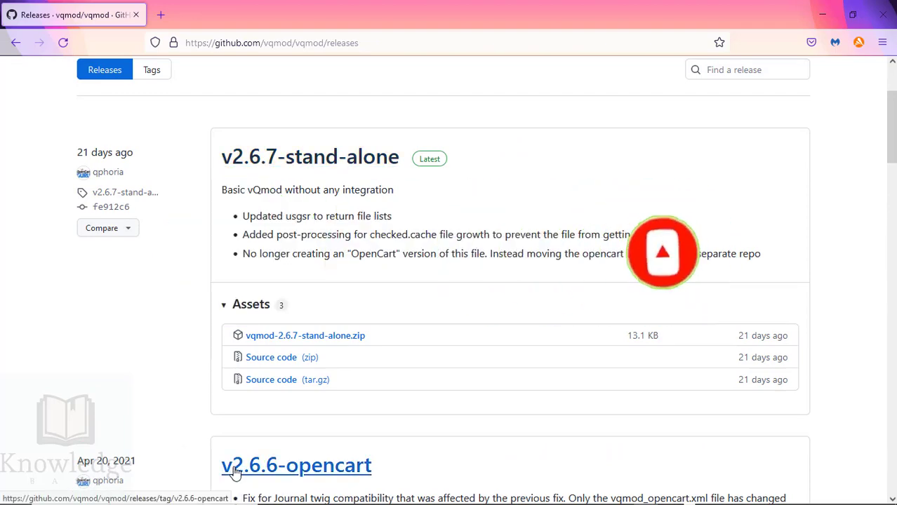
scroll(197, 453, down, 2)
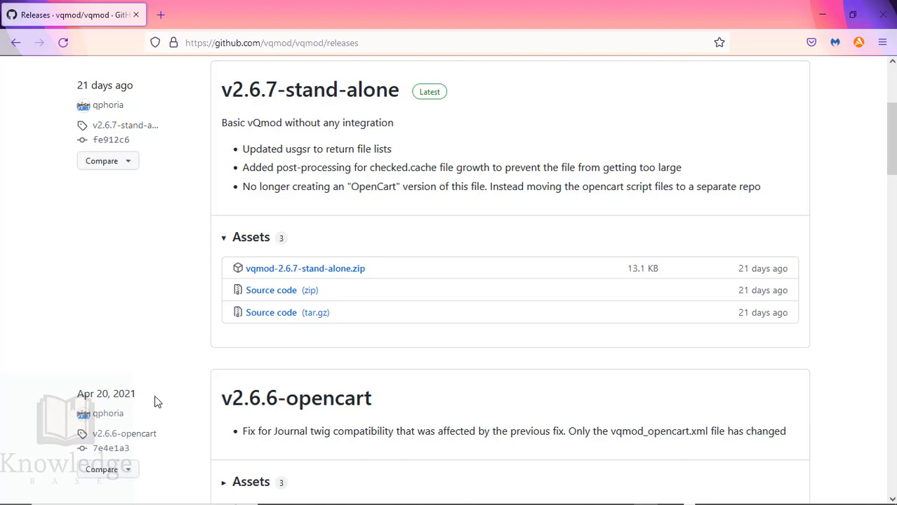
scroll(160, 393, up, 2)
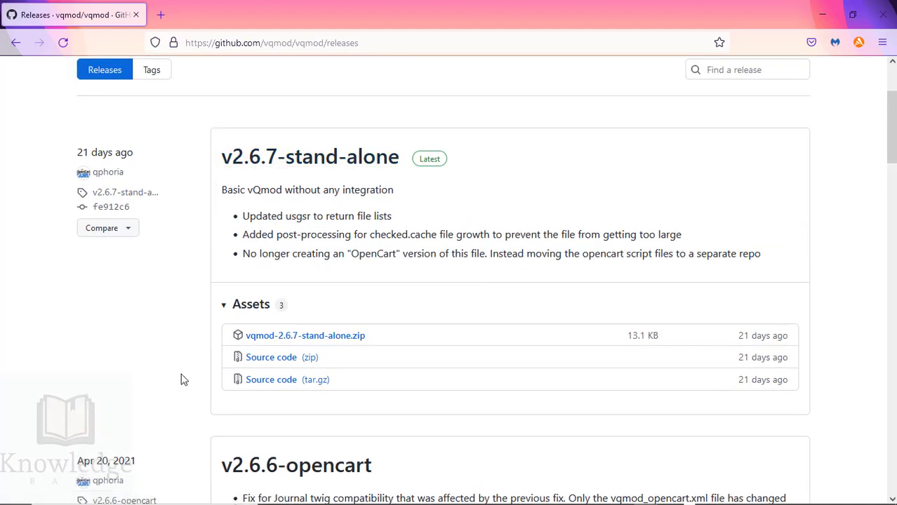
scroll(179, 386, down, 2)
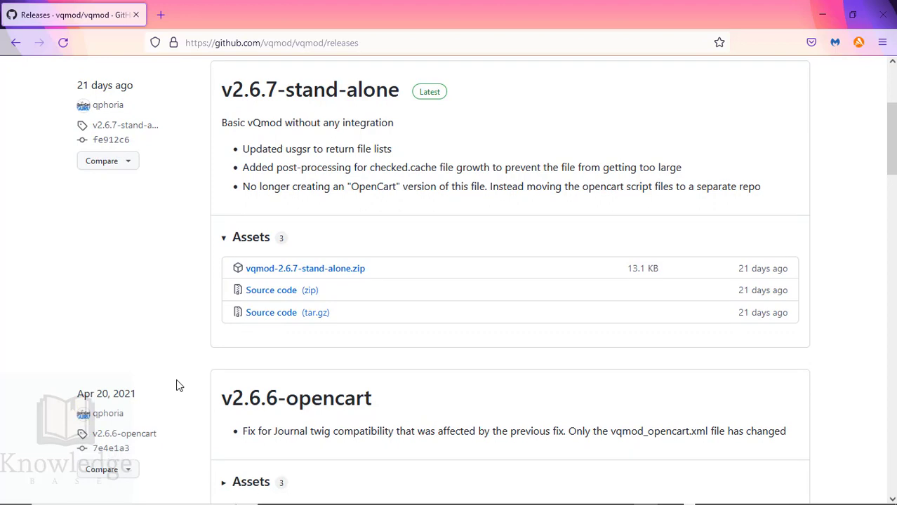
- Save vqmod-2.6.7-stand-alone.zip into the Desktop's OpenCart VQMOD folder
click(301, 274)
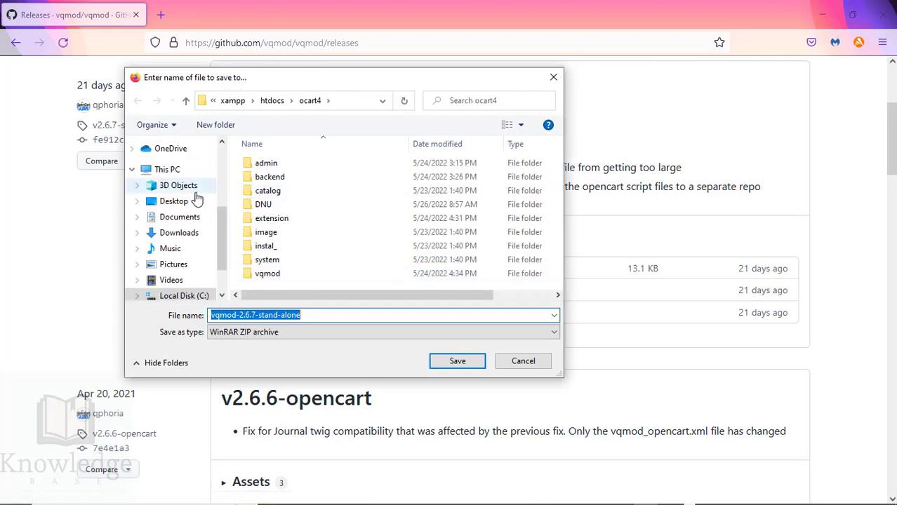
click(176, 201)
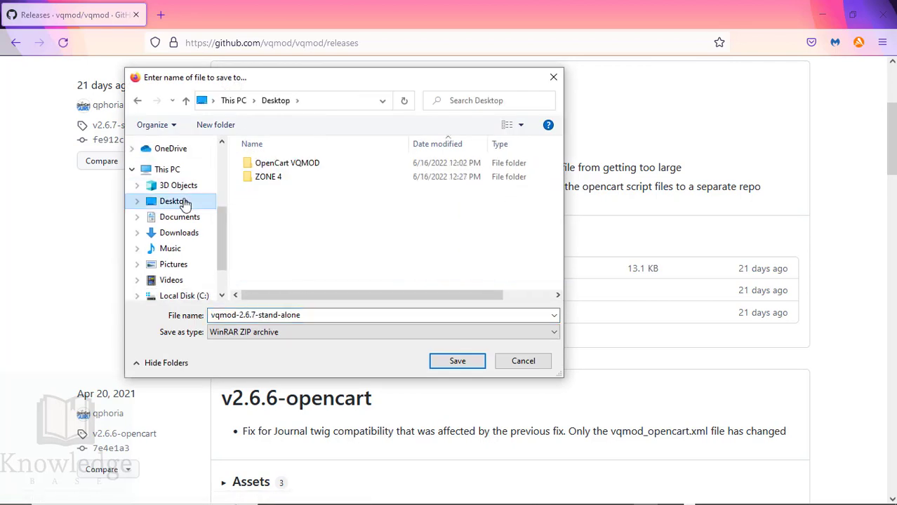
double_click(306, 167)
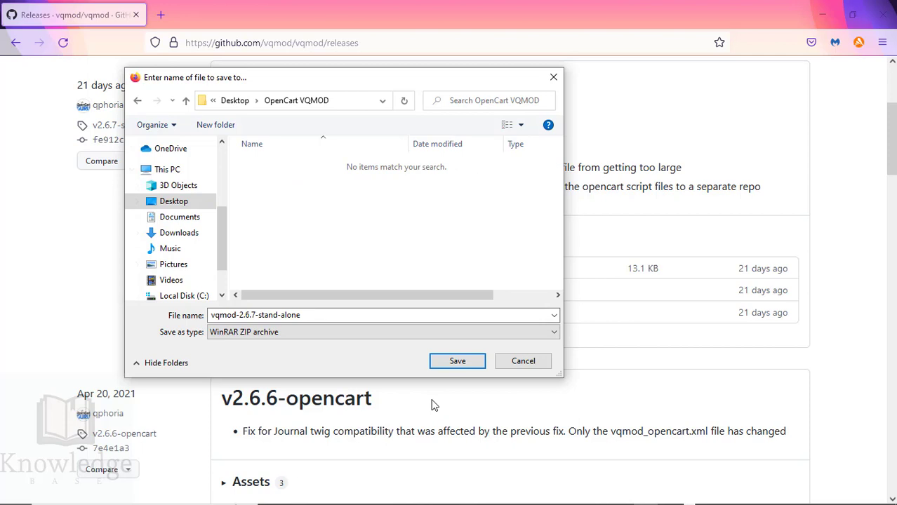
click(458, 360)
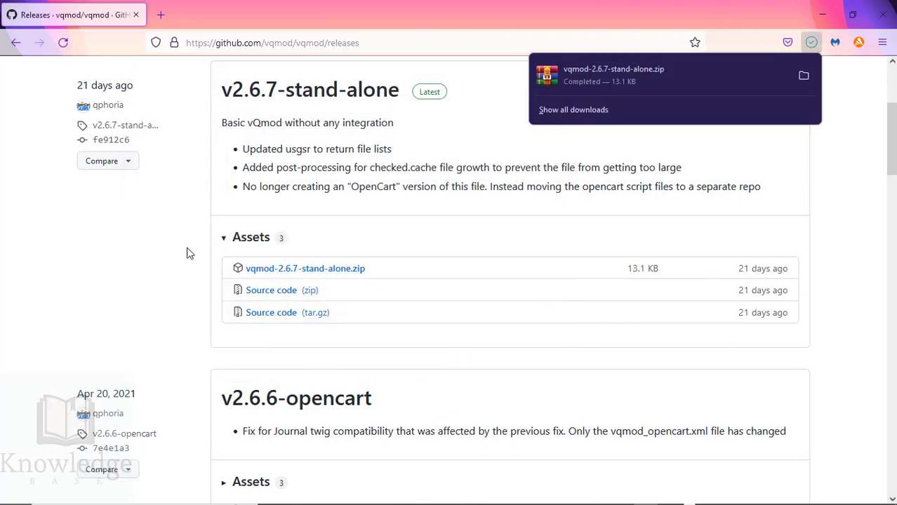
click(175, 312)
- Download vqmod-2.6.6-opencart.zip from the v2.6.6-opencart release into OpenCart VQMOD
click(274, 398)
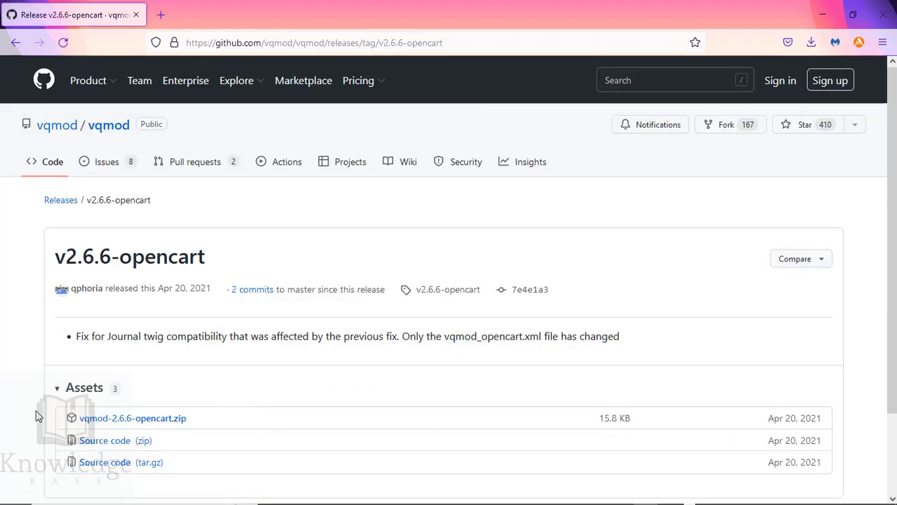
scroll(39, 416, down, 1)
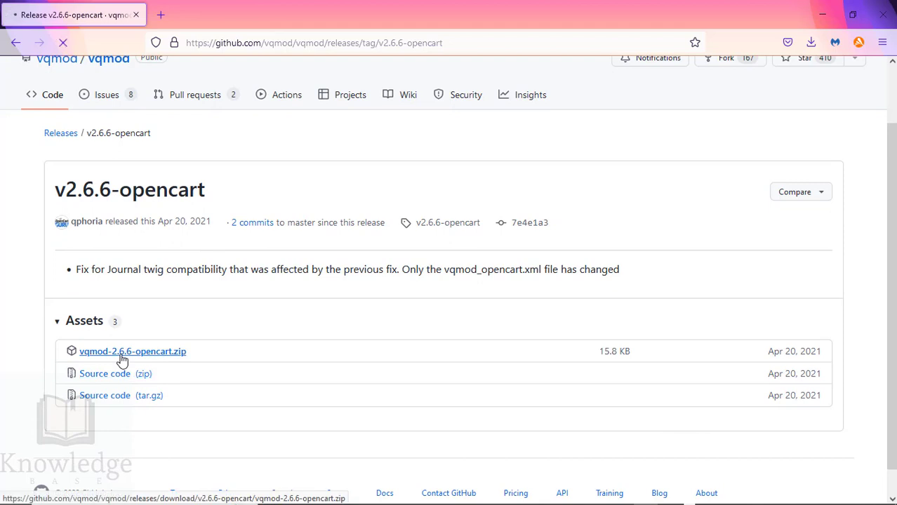
click(123, 358)
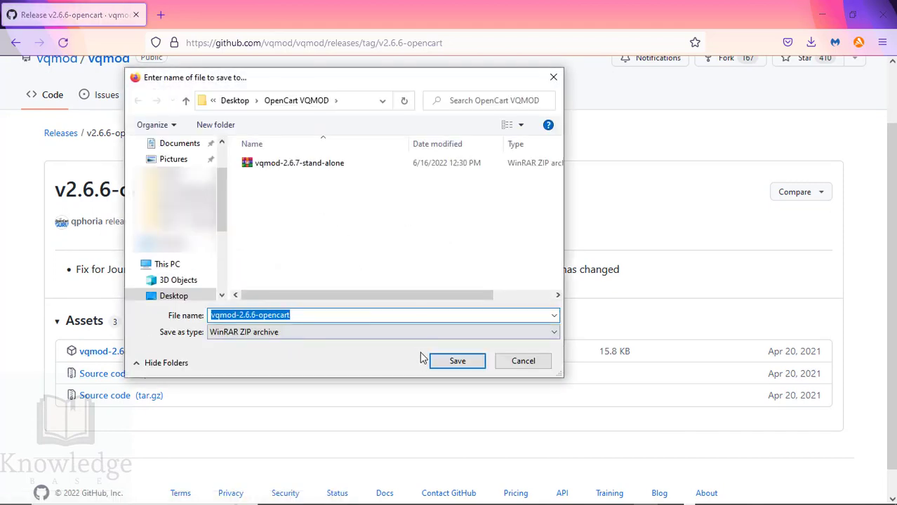
click(453, 360)
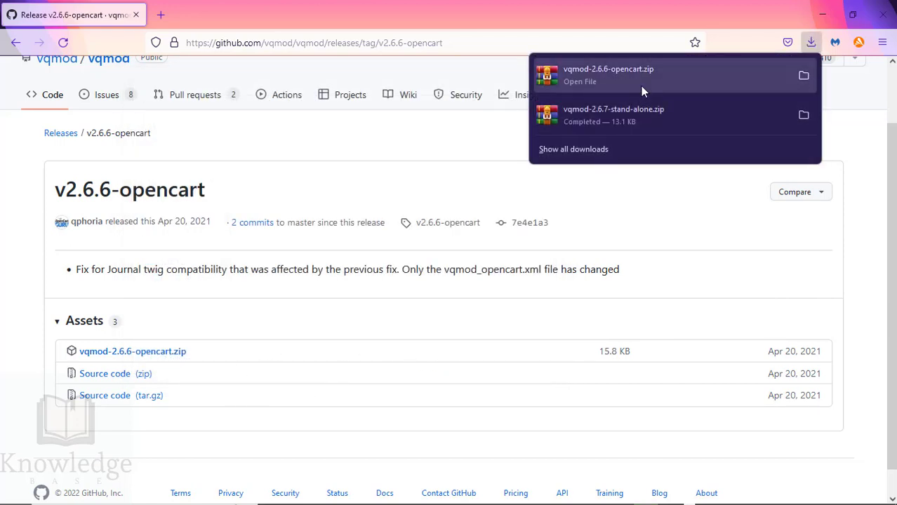
- Inspect both zips in WinRAR and extract vqmod-2.6.6-opencart.zip into OpenCart VQMOD
click(640, 109)
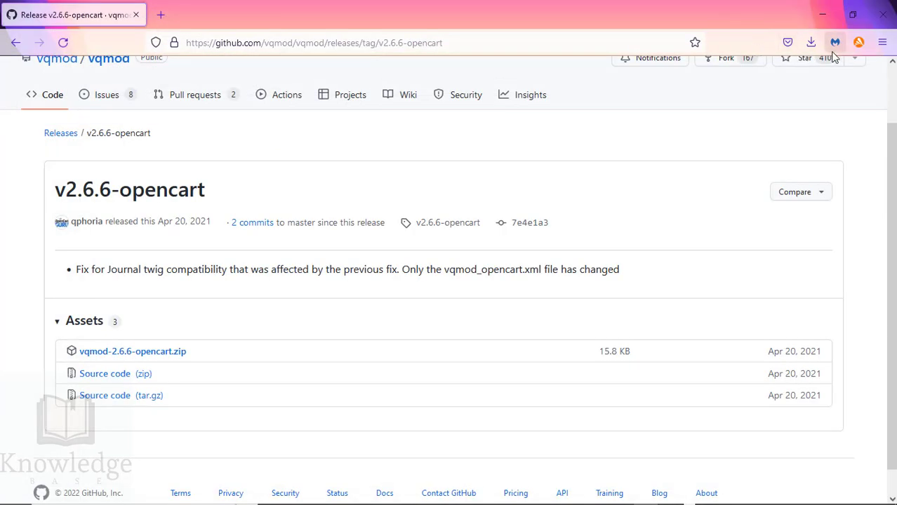
click(812, 42)
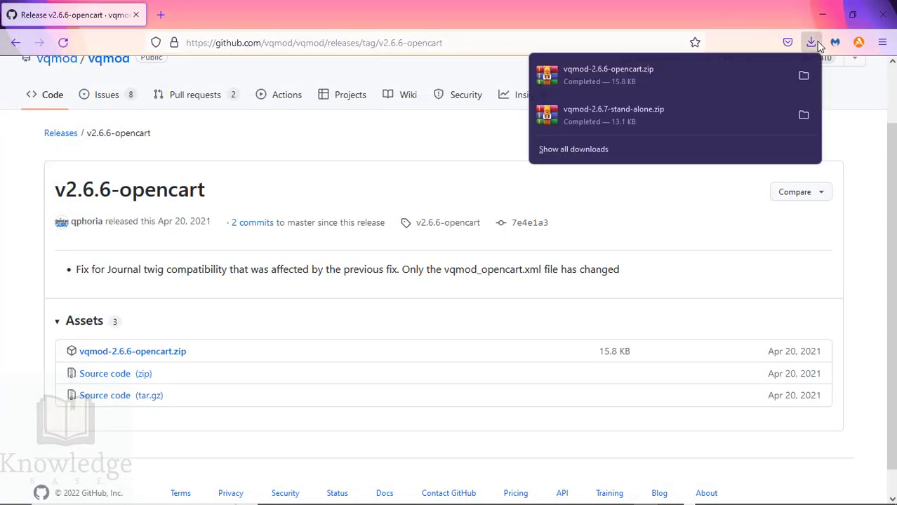
click(668, 78)
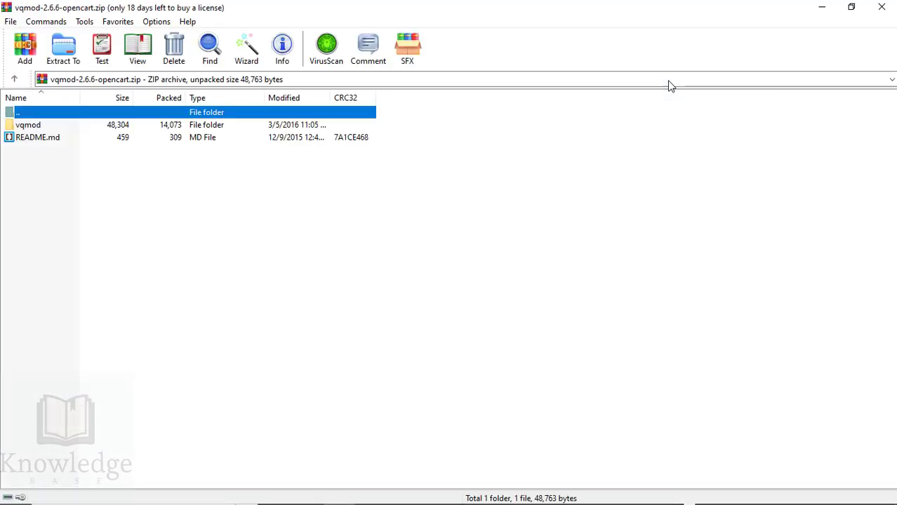
click(64, 55)
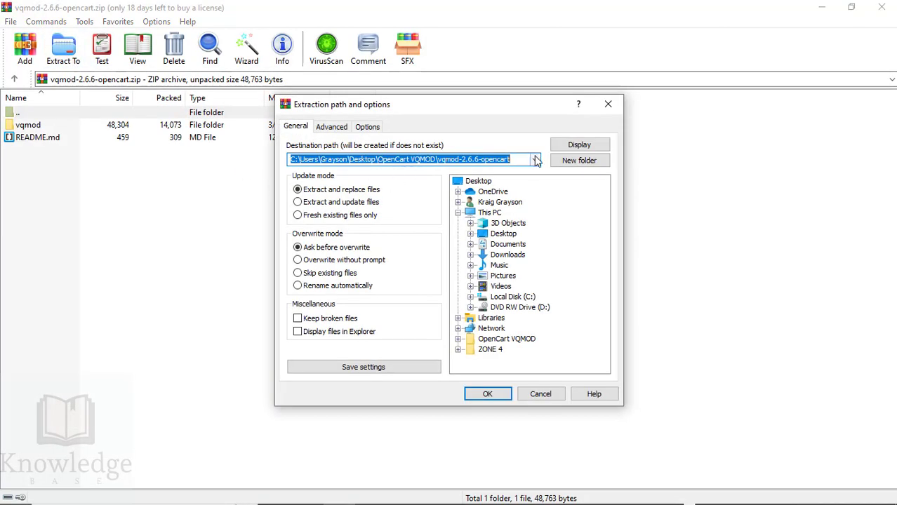
click(494, 395)
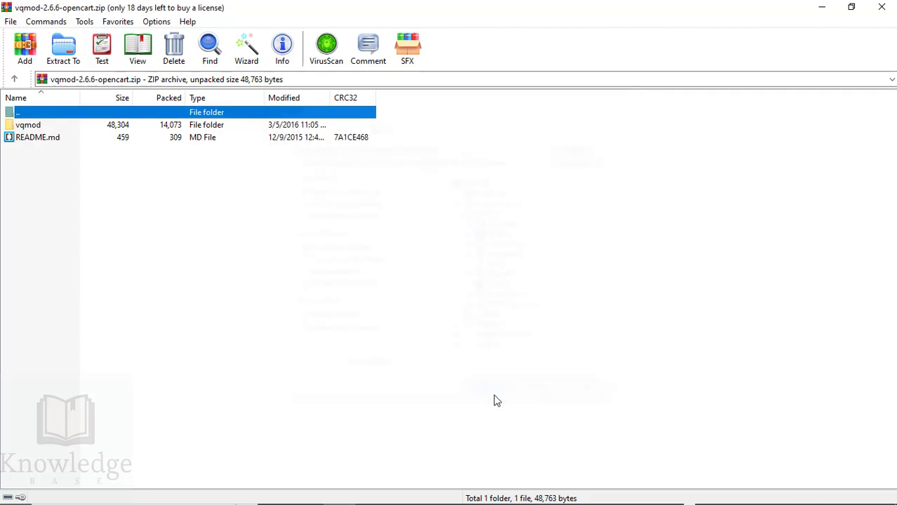
click(823, 8)
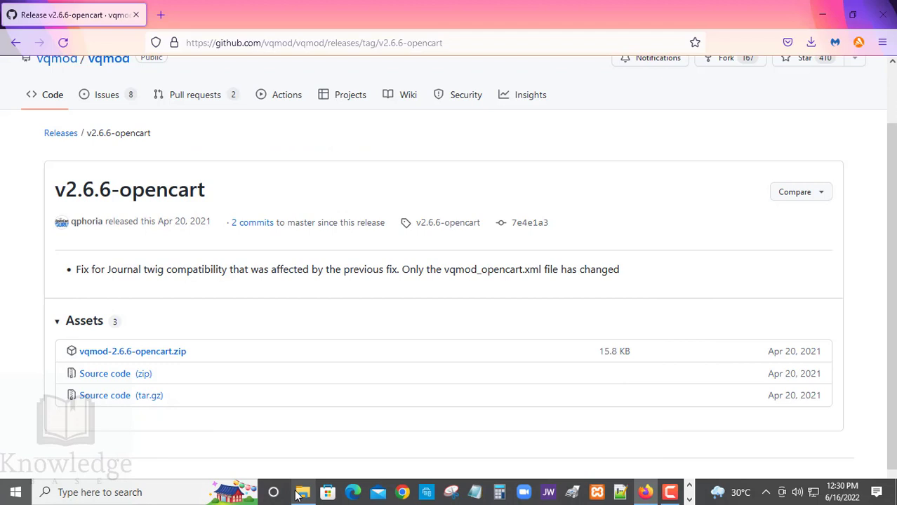
- Browse into vqmod-2.6.6-opencart's vqmod folder in File Explorer, then return to Firefox
click(302, 491)
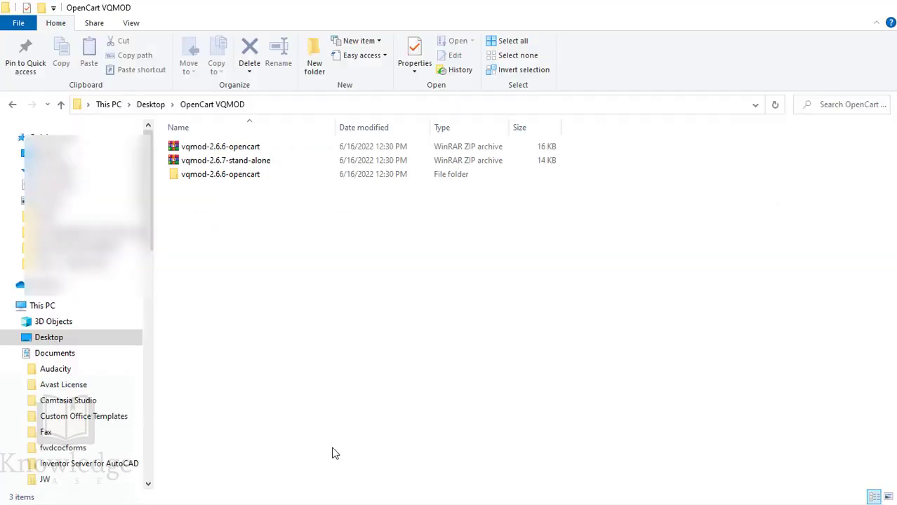
double_click(199, 177)
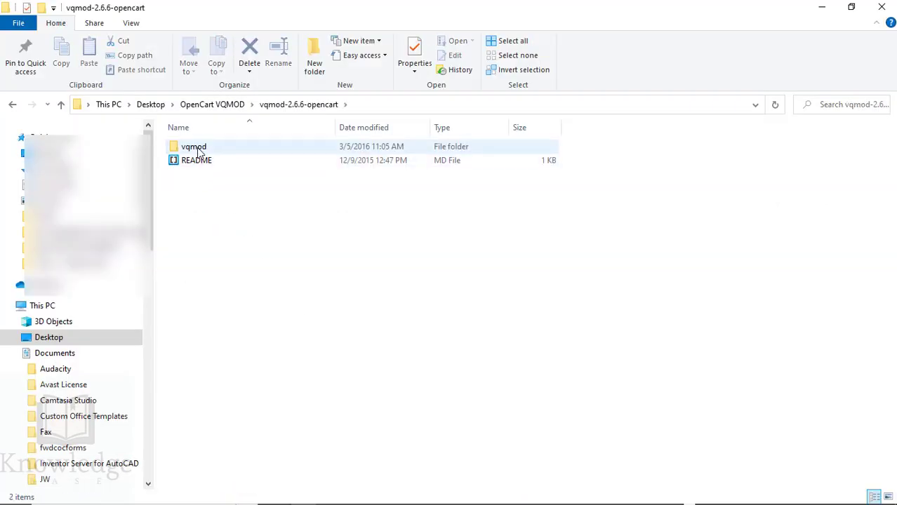
double_click(198, 149)
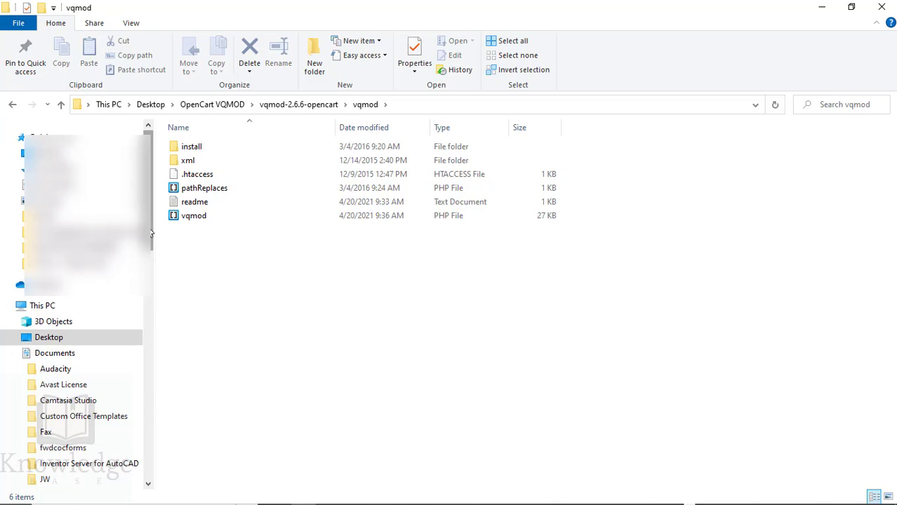
mouse_move(151, 239)
mouse_down()
mouse_move(153, 316)
mouse_move(151, 241)
mouse_up()
mouse_move(618, 500)
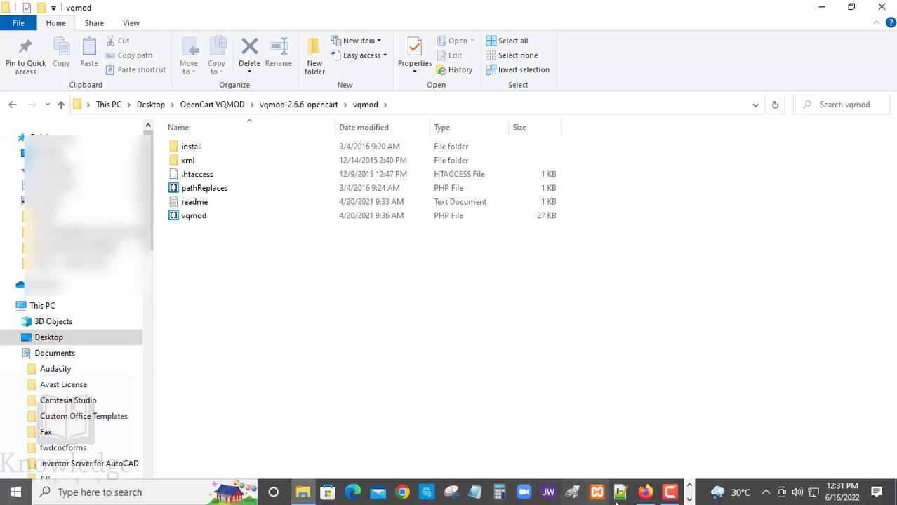
click(645, 492)
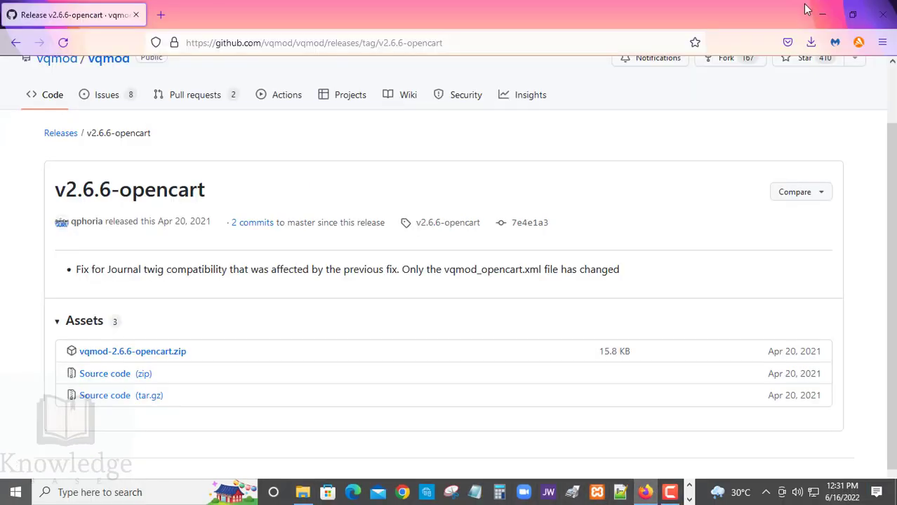
- Extract vqmod-2.6.7-stand-alone.zip into its own folder under OpenCart VQMOD, then return to File Explorer
click(811, 42)
click(654, 108)
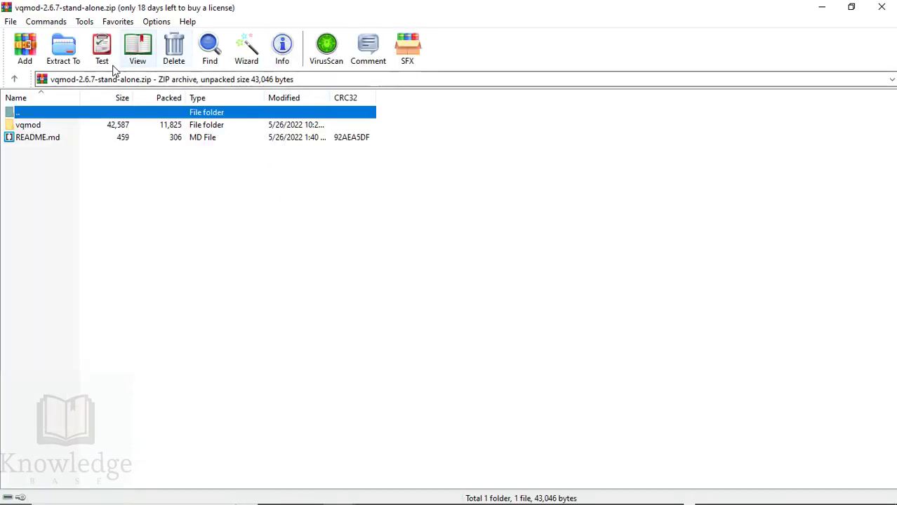
click(63, 47)
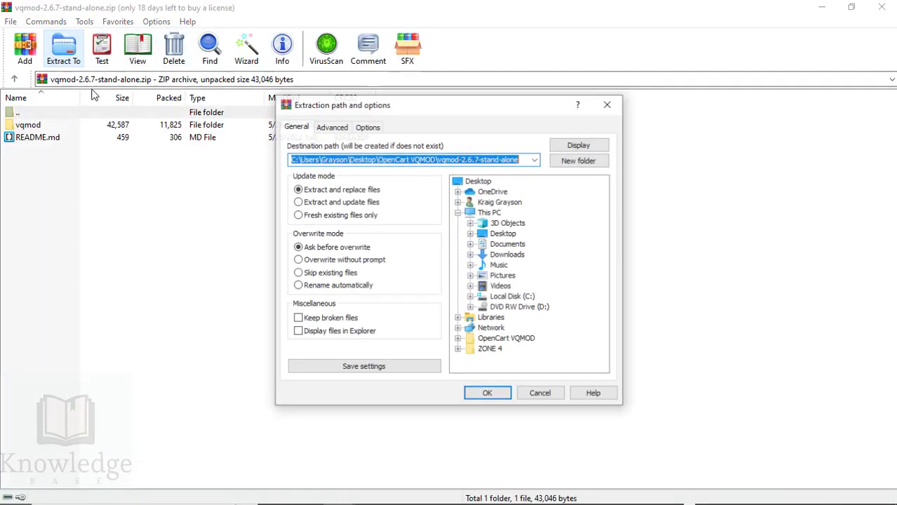
click(488, 395)
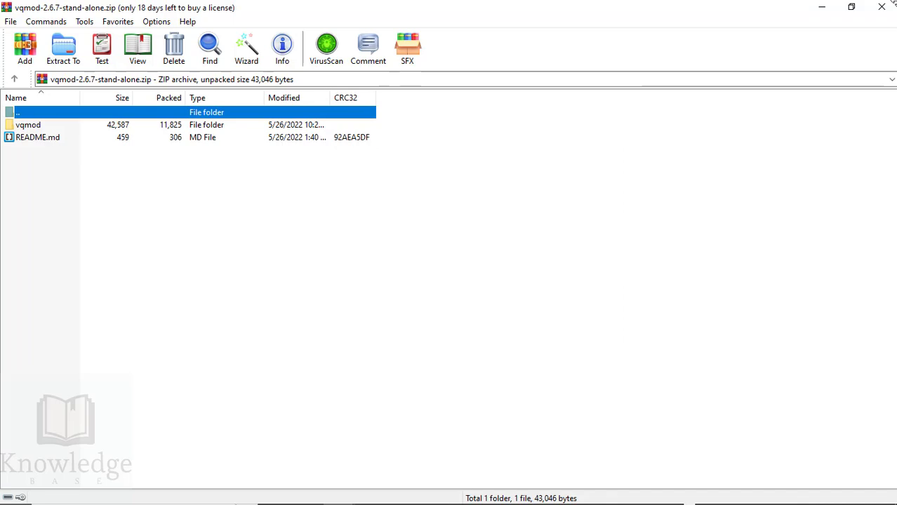
click(821, 7)
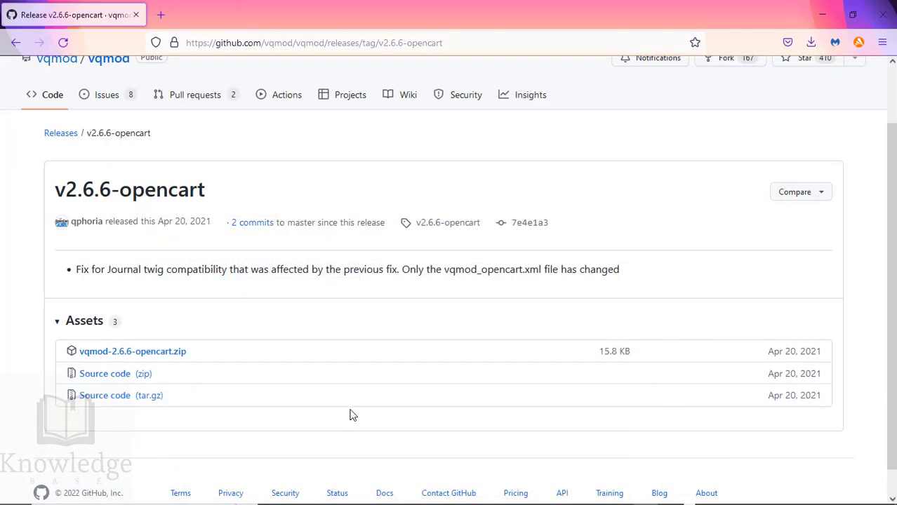
click(302, 494)
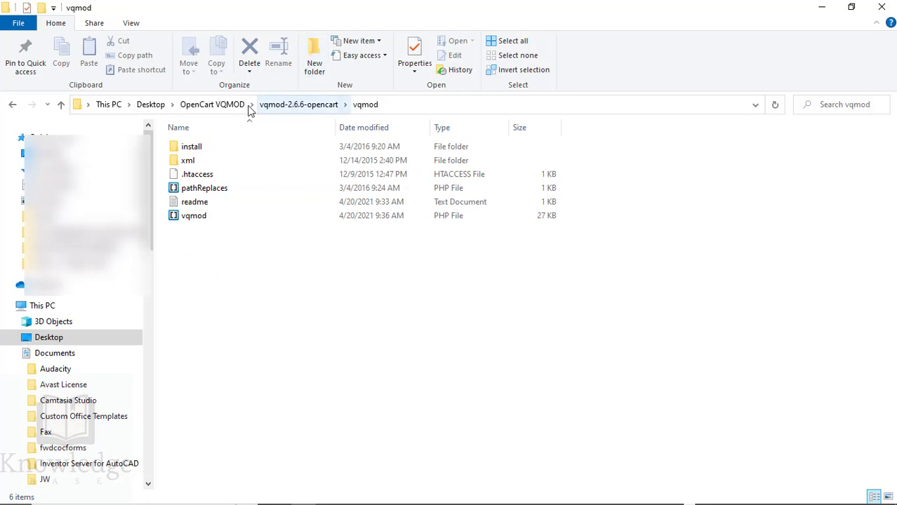
- Go up to OpenCart VQMOD and reopen the vqmod-2.6.6-opencart folder
click(224, 109)
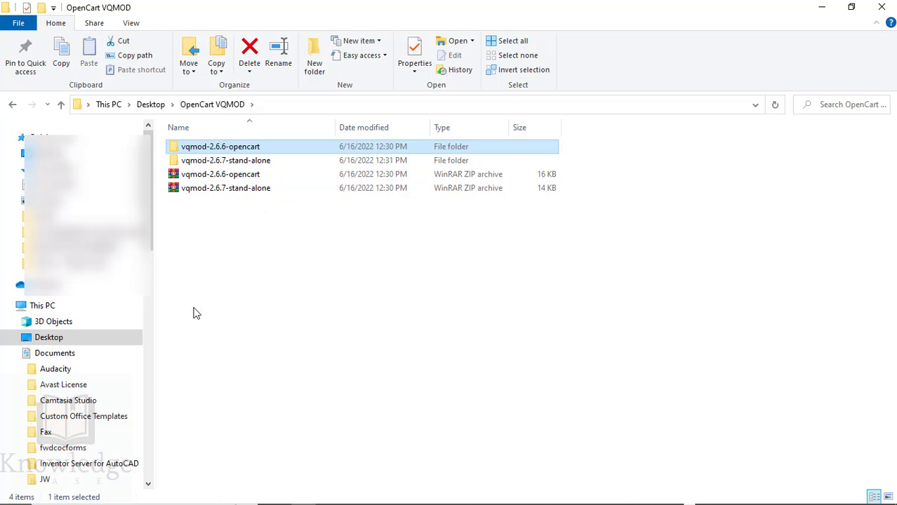
double_click(274, 146)
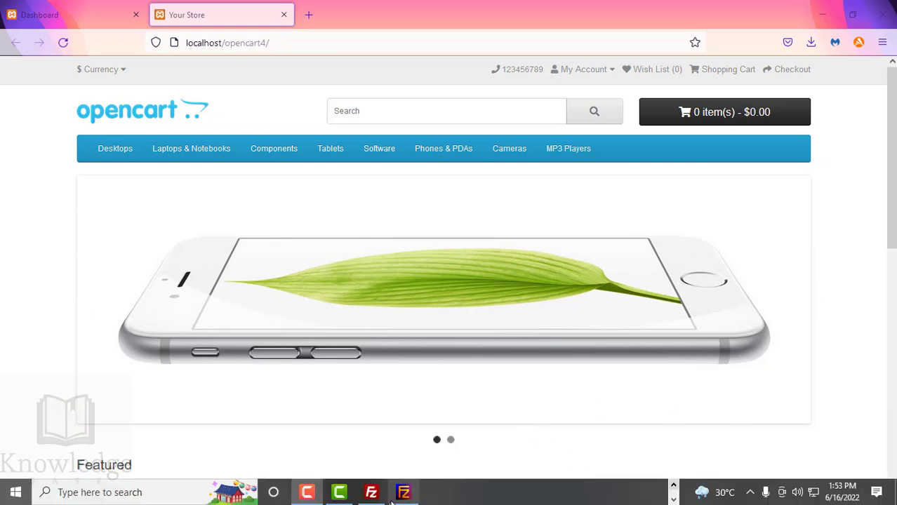
- Switch from the localhost/opencart4 storefront over to FileZilla
click(373, 492)
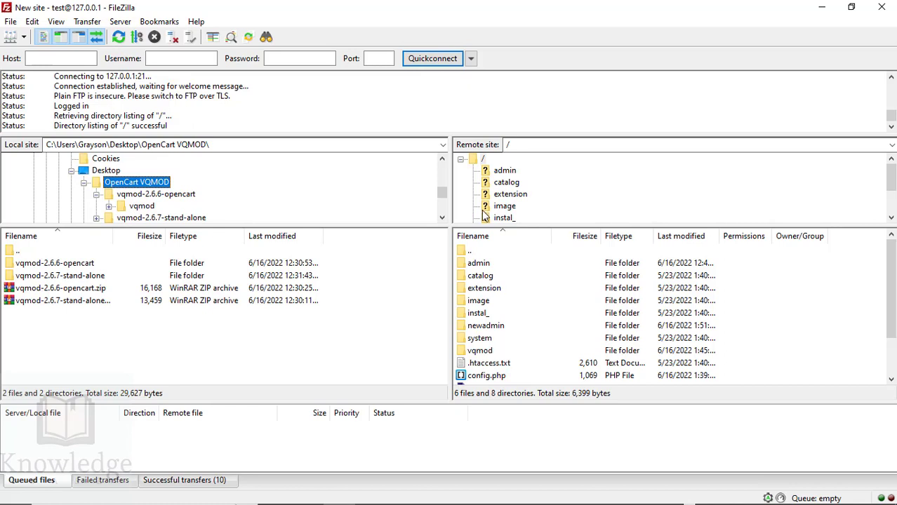
- Navigate FileZilla's local pane into vqmod-2.6.6-opencart/vqmod
scroll(523, 317, down, 2)
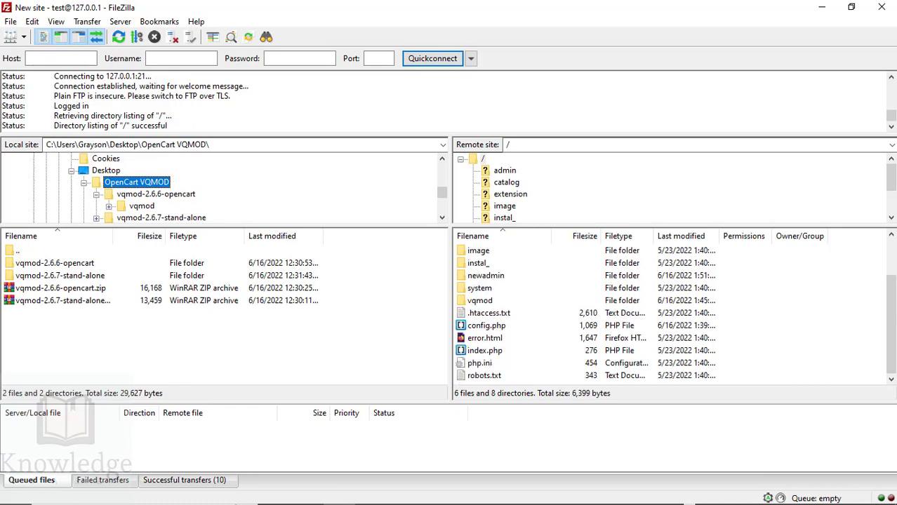
drag(896, 324, 895, 288)
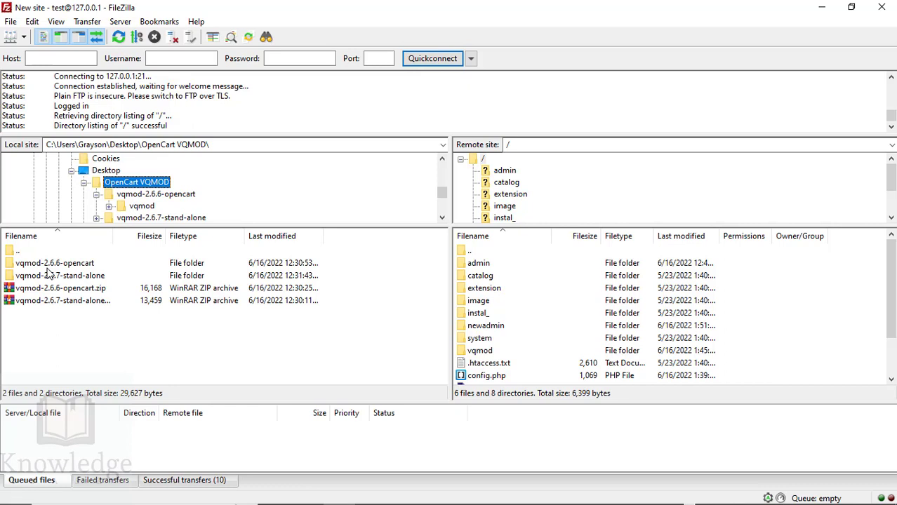
double_click(49, 264)
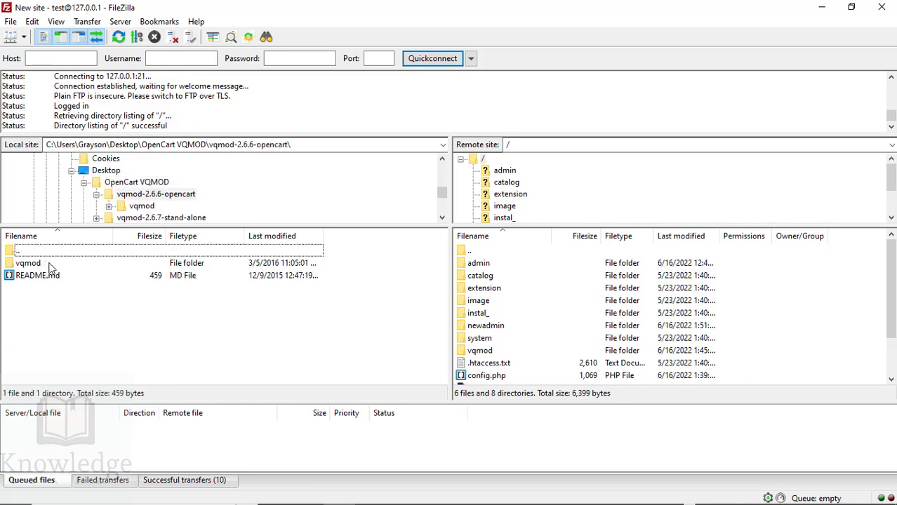
double_click(28, 263)
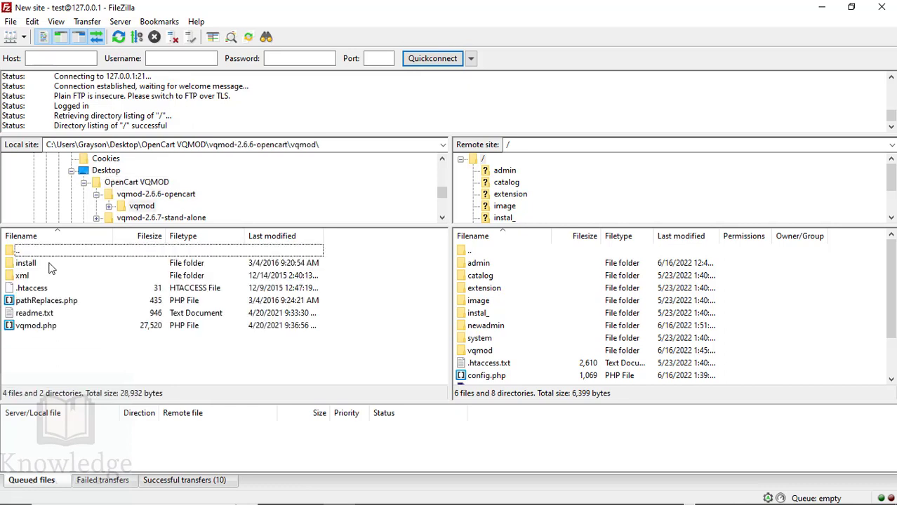
- Open the local pathReplaces.php in Notepad for editing
click(71, 302)
right_click(71, 302)
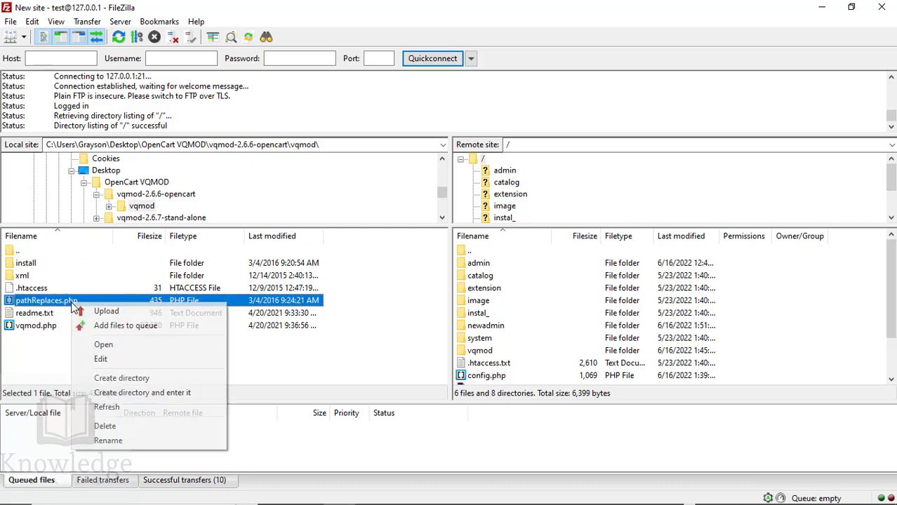
click(136, 359)
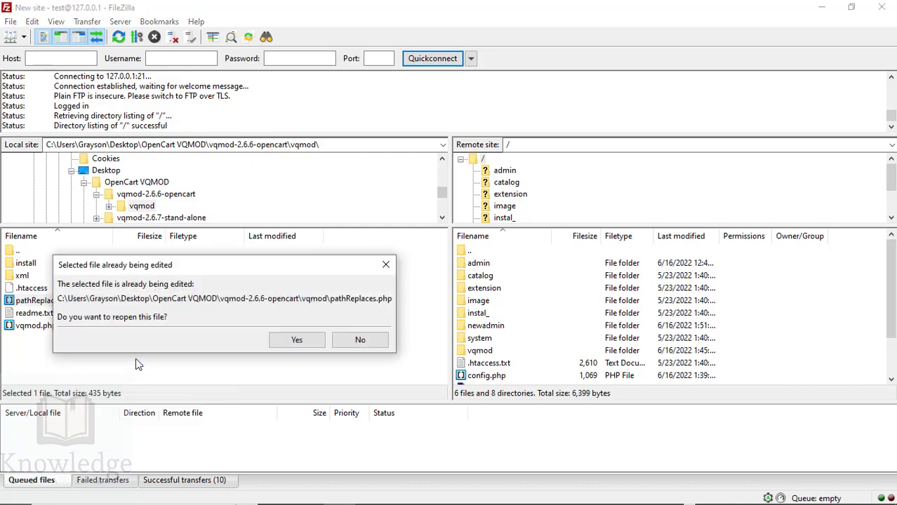
click(295, 338)
- Arrange the Notepad window and select the admin folder replacement example line
drag(522, 81, 359, 93)
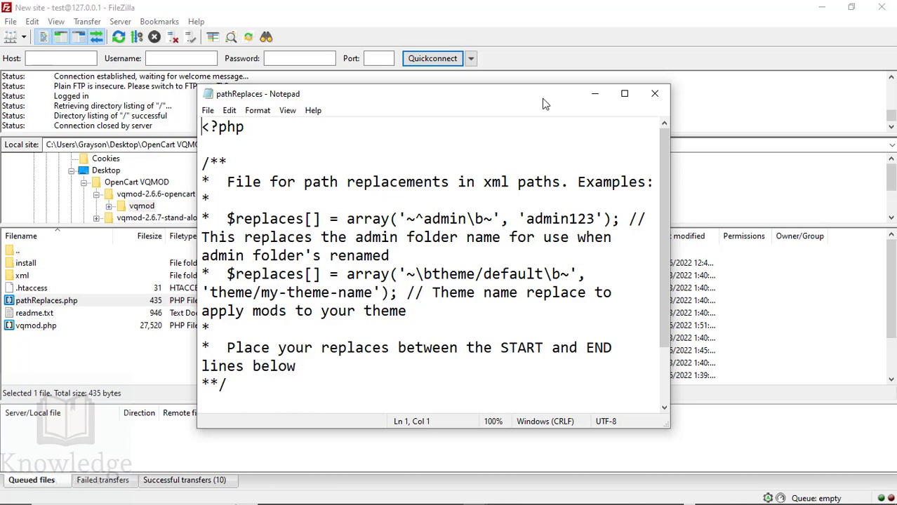
drag(197, 243, 318, 242)
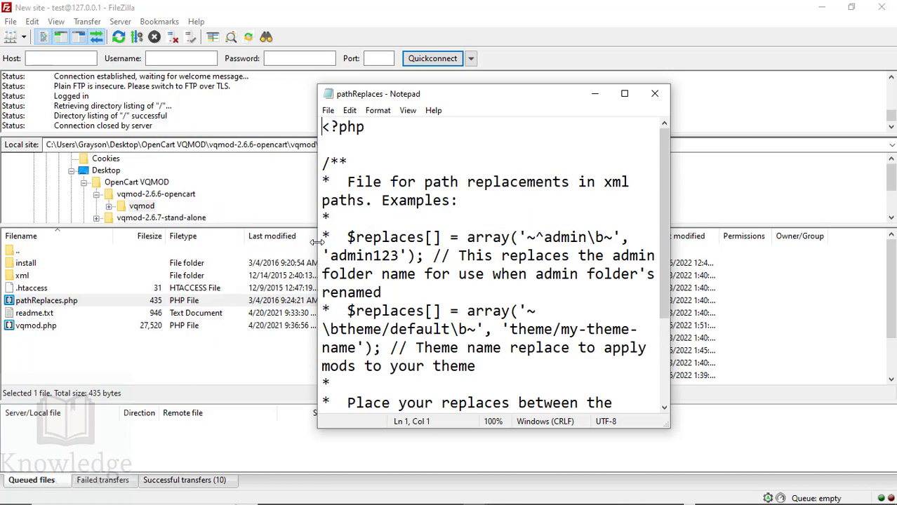
drag(499, 104, 270, 89)
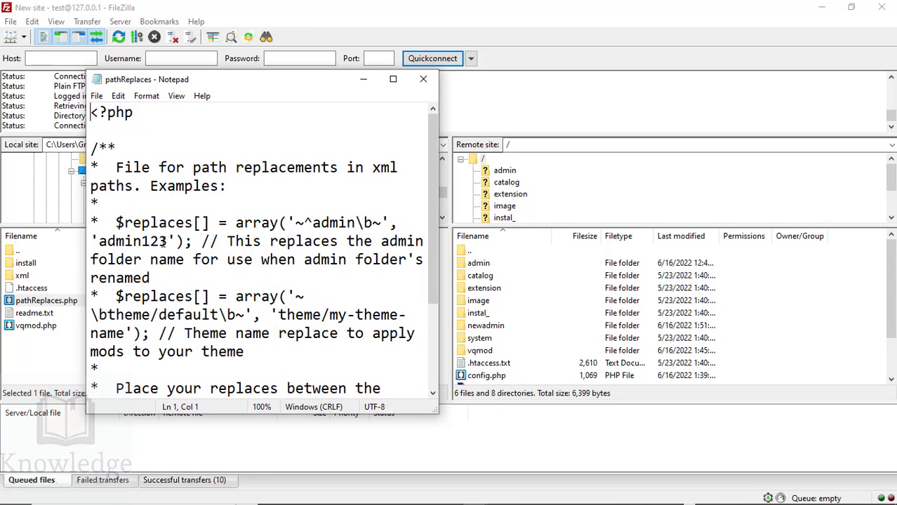
drag(116, 222, 152, 278)
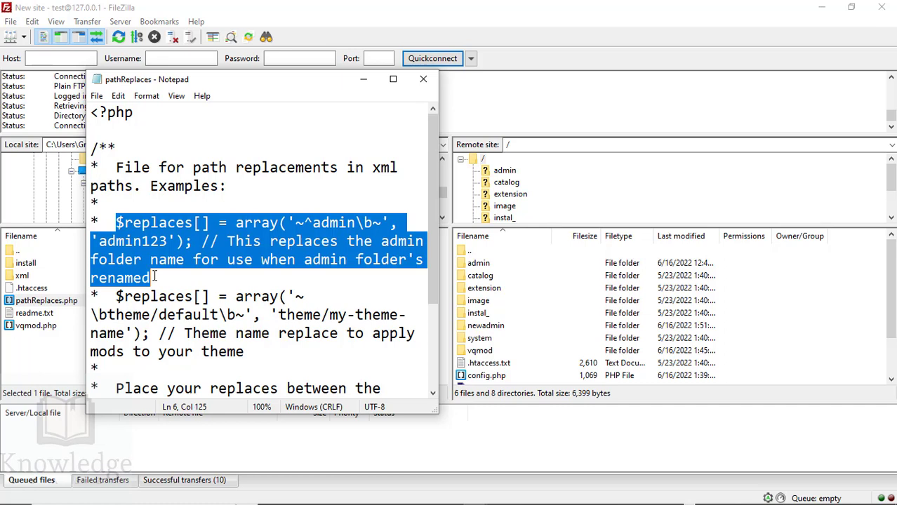
drag(251, 82, 406, 80)
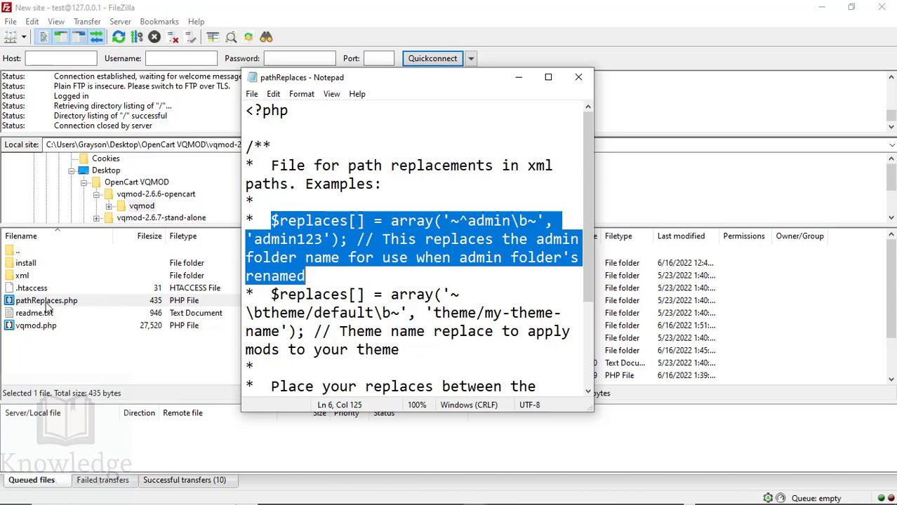
drag(411, 83, 291, 70)
- Uncomment the admin replacement on line 6 by removing its leading asterisk
click(195, 216)
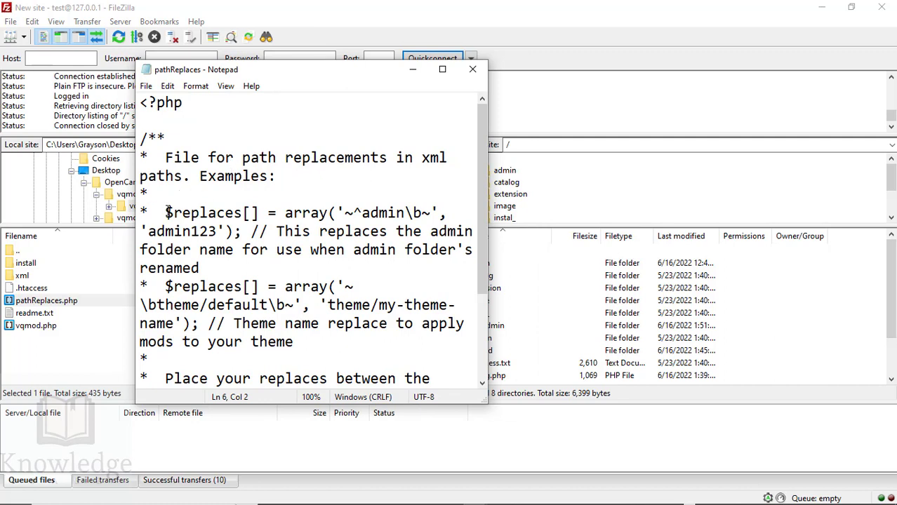
drag(166, 210, 140, 212)
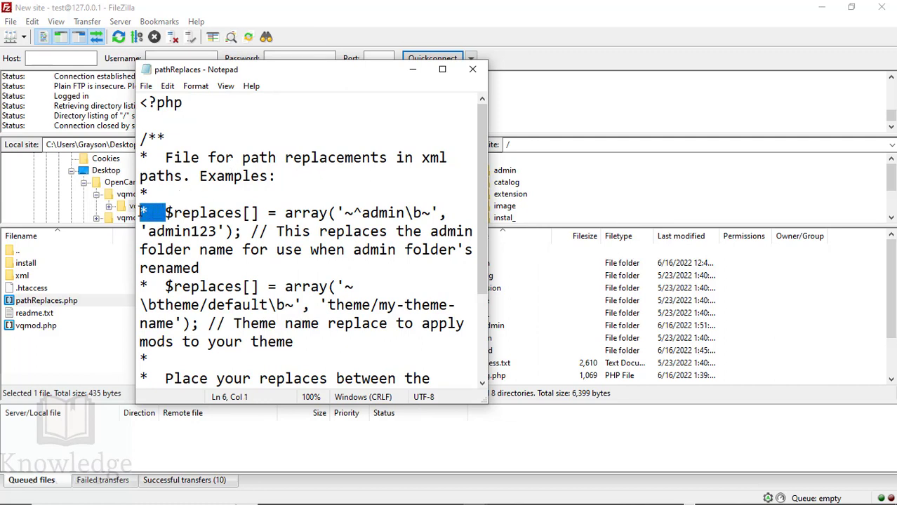
key(BackSpace)
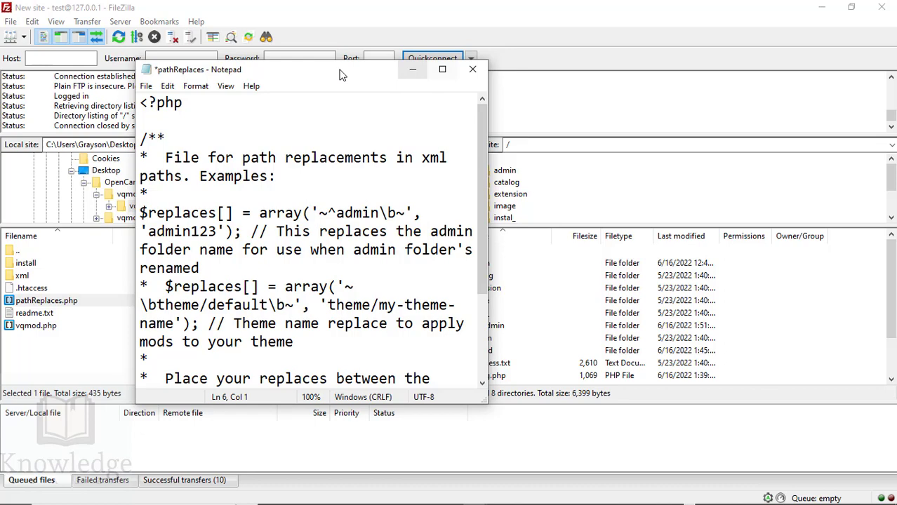
- Replace 'admin123' with 'newadmin' in the admin path replacement and save the file
drag(342, 76, 263, 64)
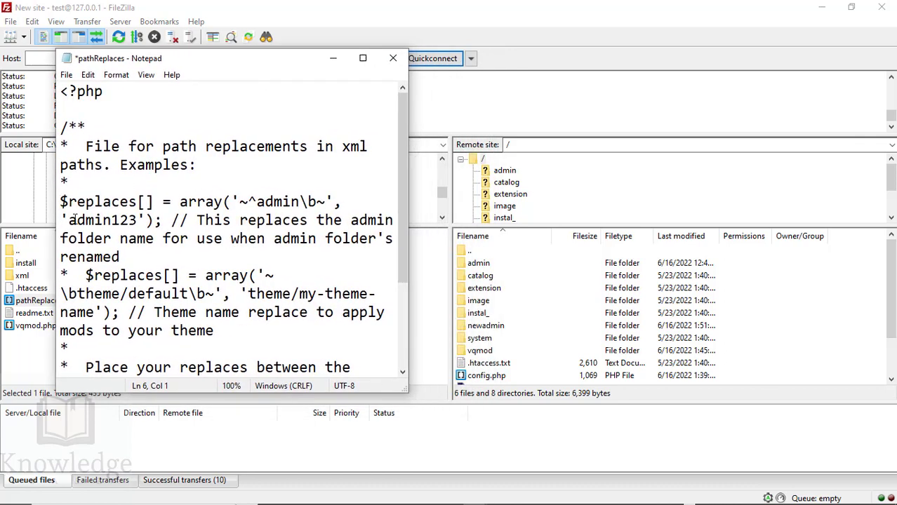
drag(68, 220, 141, 220)
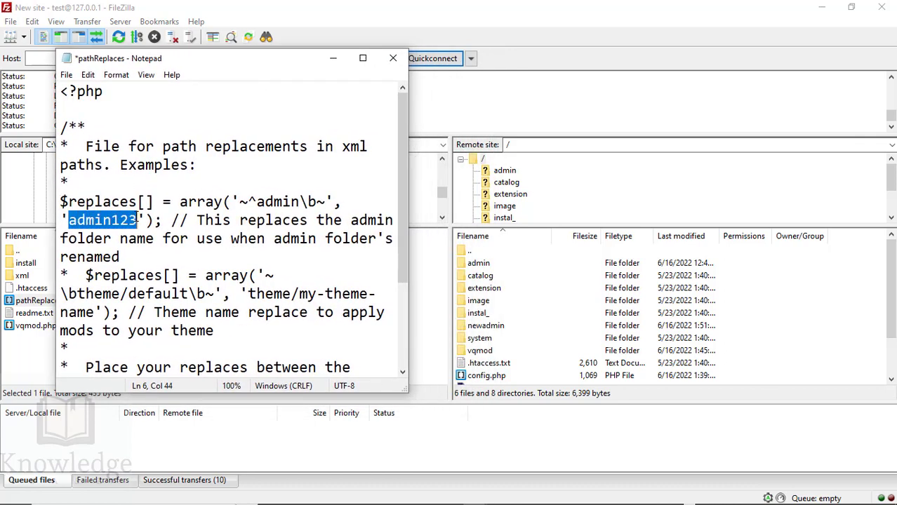
key(BackSpace)
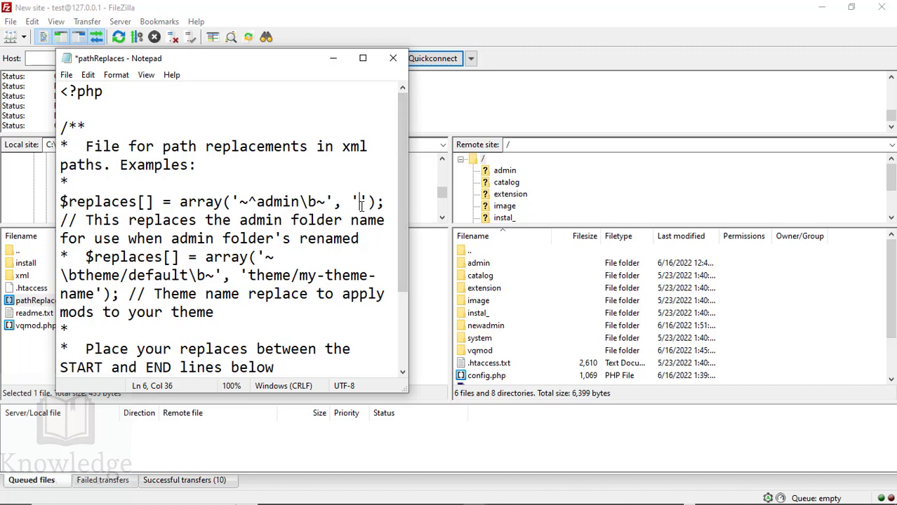
text(newq)
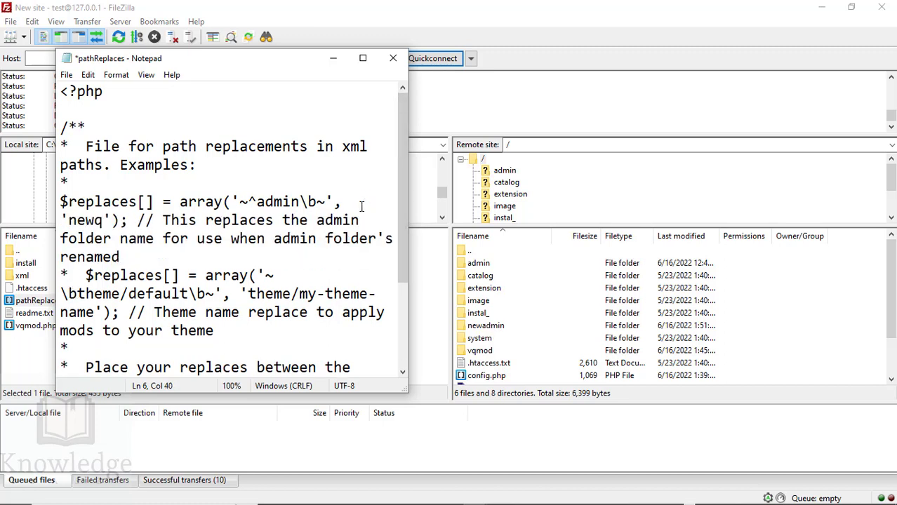
key(BackSpace)
text(admin)
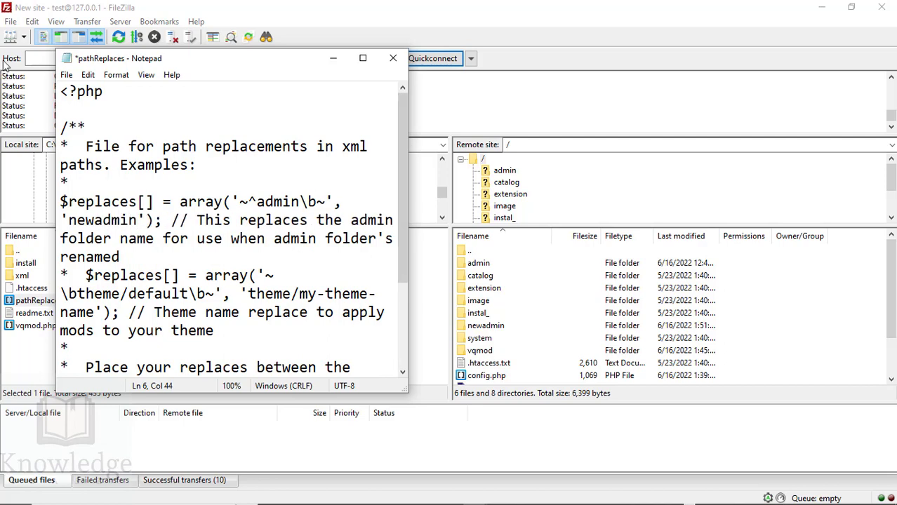
click(67, 75)
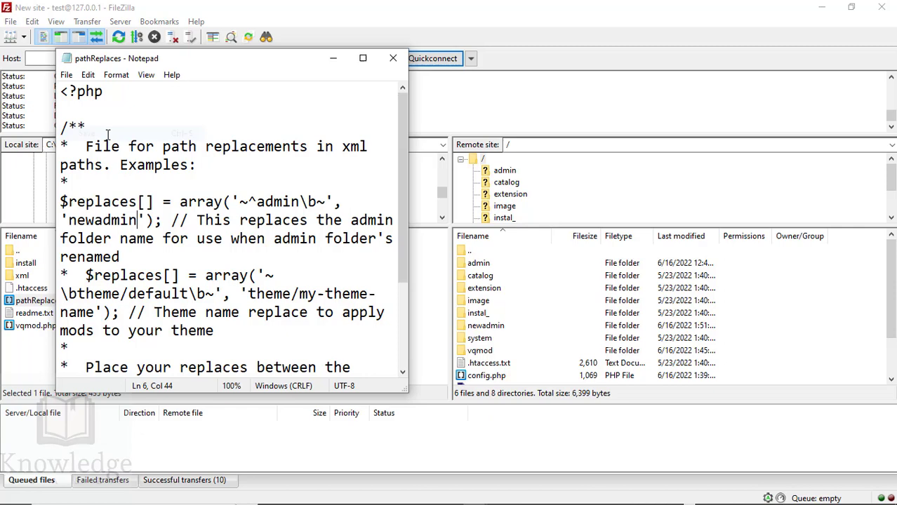
- Upload the edited pathReplaces.php, then locate pathReplaces.php in the local vqmod-2.6.7-stand-alone/vqmod folder
click(393, 58)
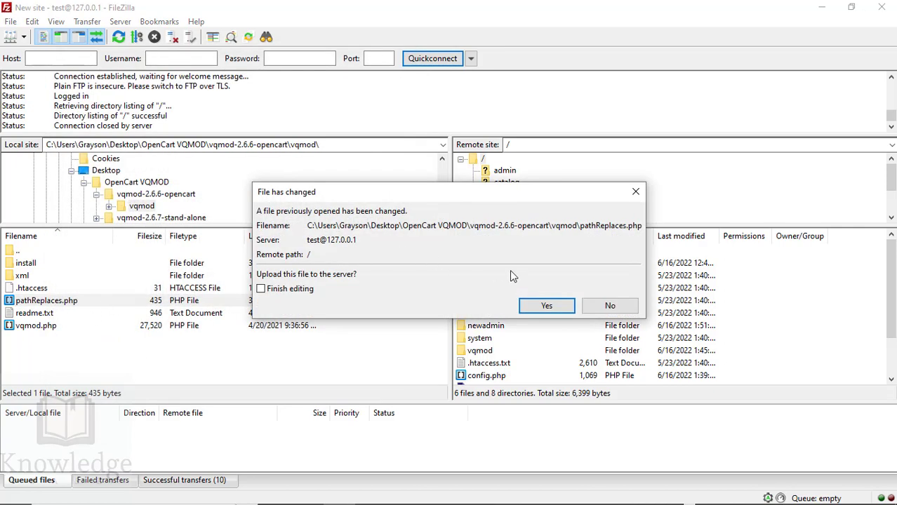
click(547, 305)
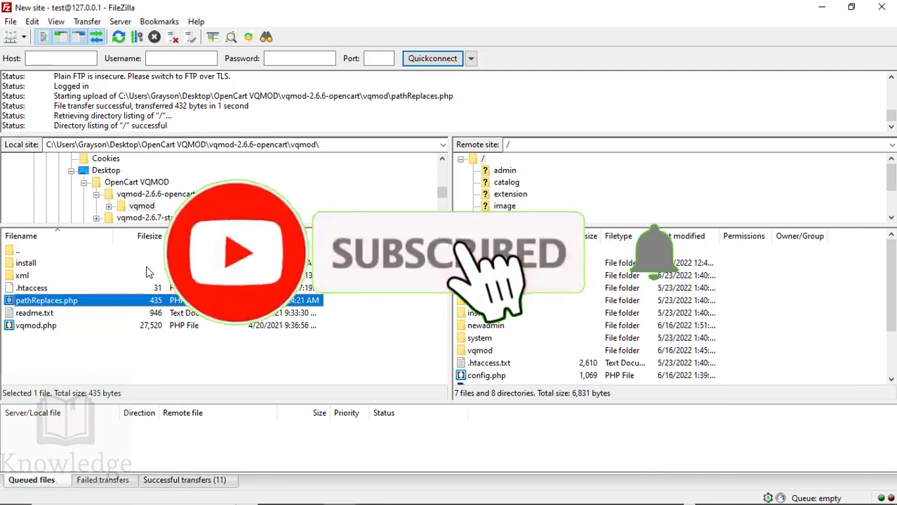
click(133, 219)
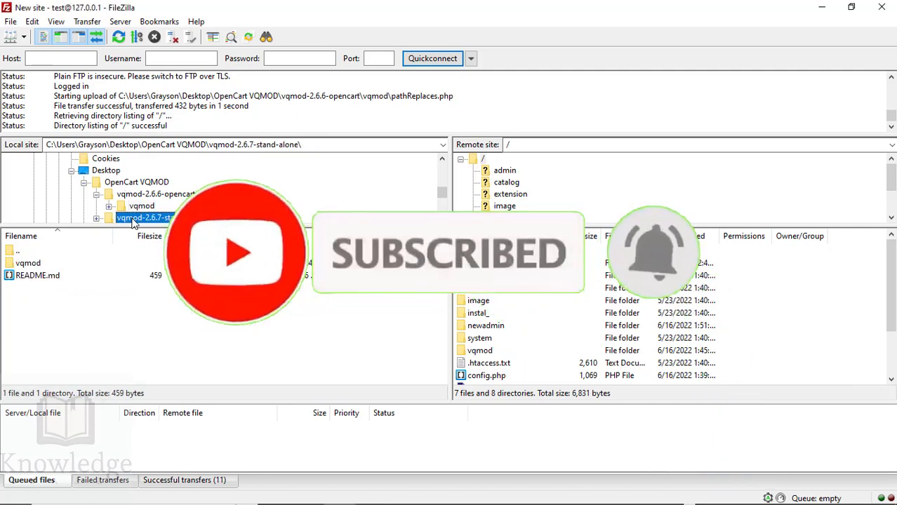
click(96, 206)
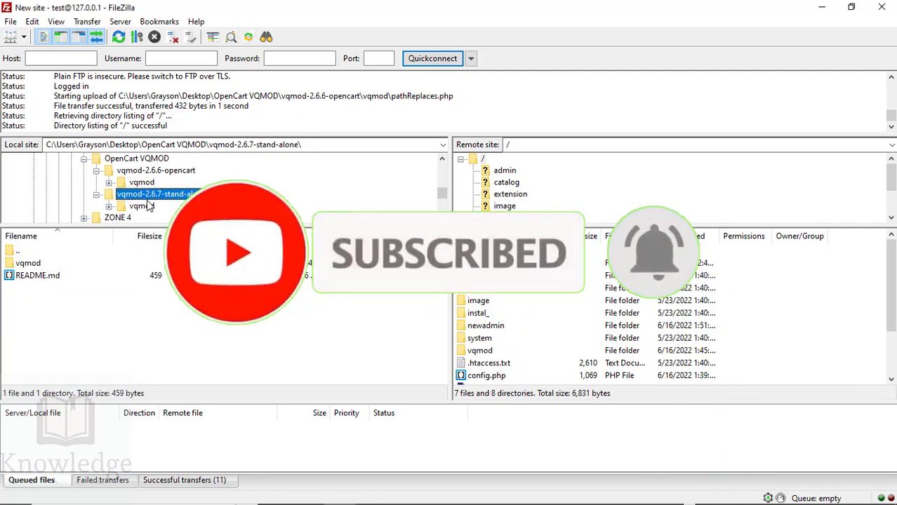
click(143, 206)
click(51, 289)
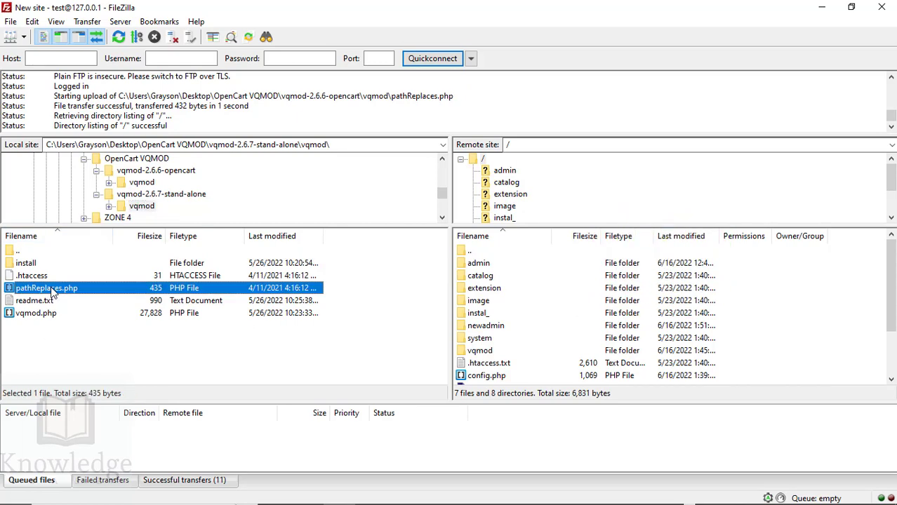
right_click(52, 290)
- Edit the stand-alone pathReplaces.php: uncomment line 6, change 'admin123' to 'newadmin', save and close
click(103, 344)
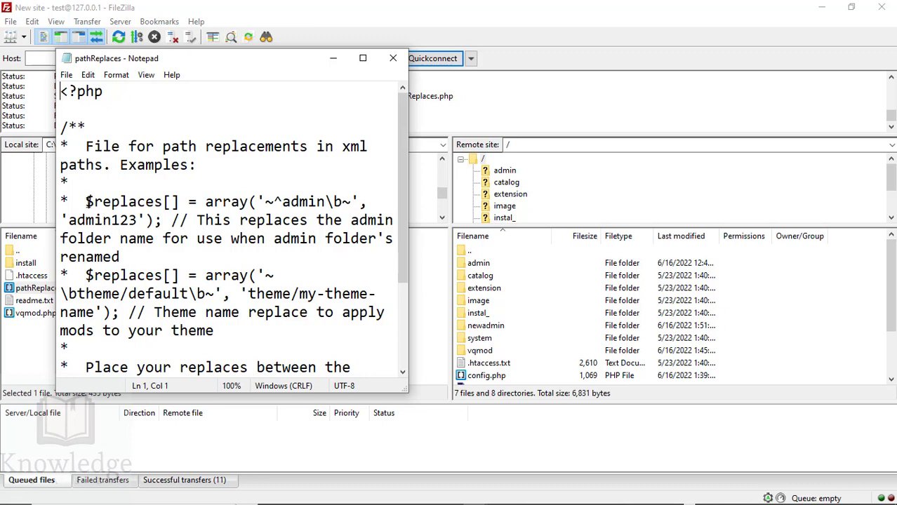
drag(87, 201, 24, 200)
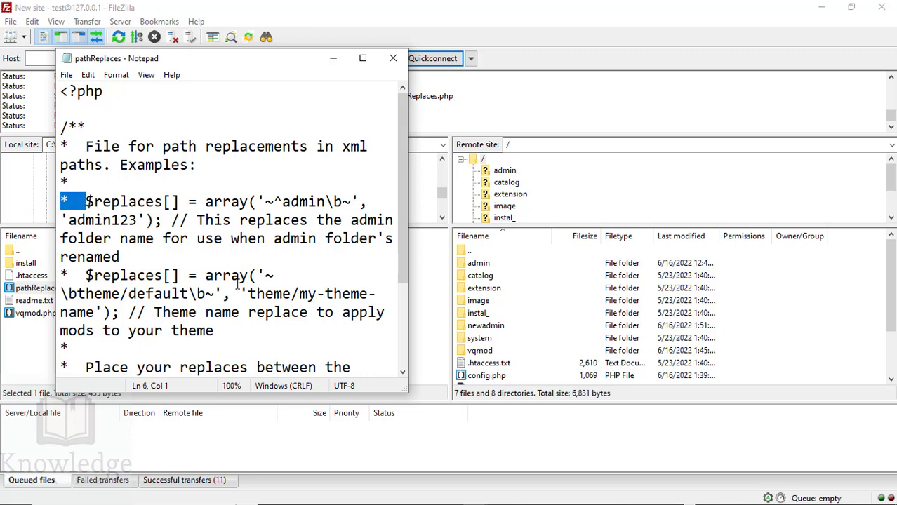
key(Delete)
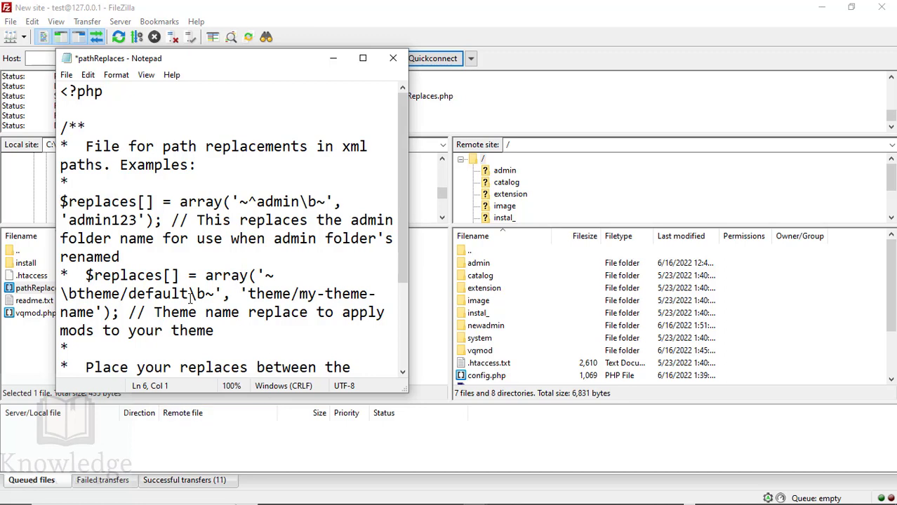
drag(67, 220, 138, 221)
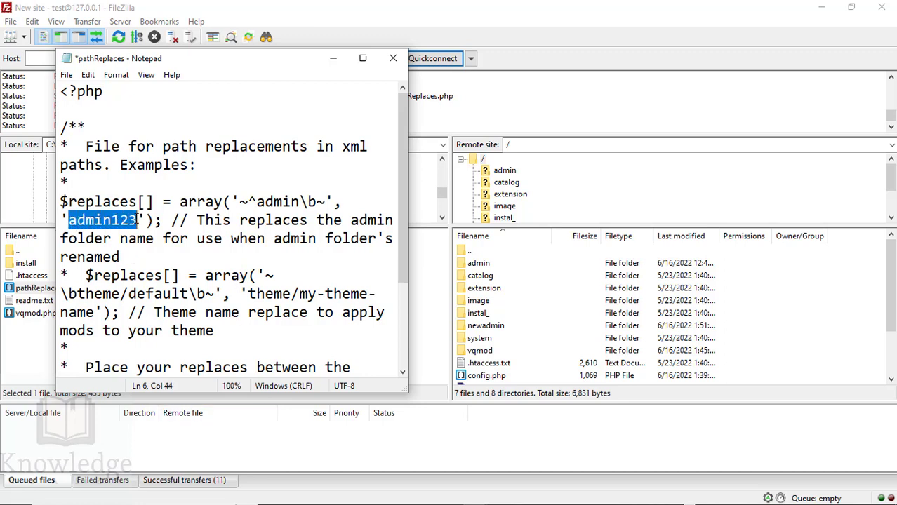
text(newad)
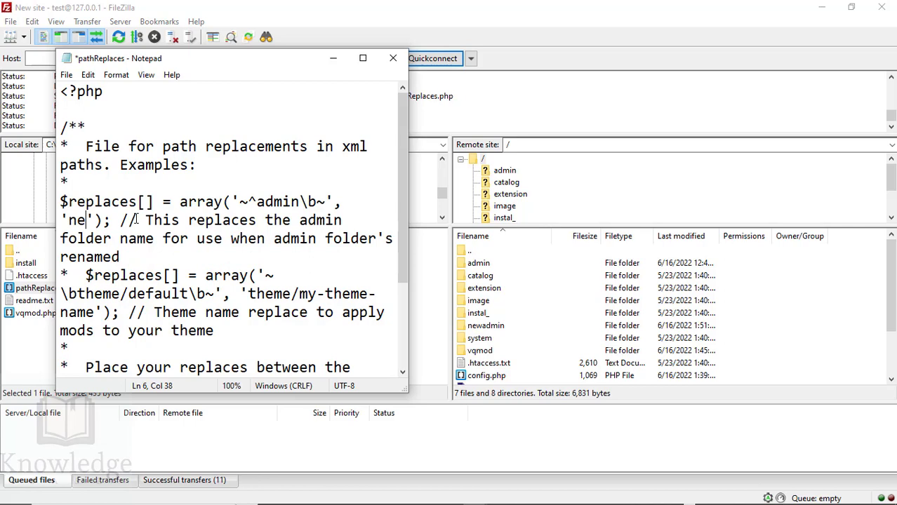
text(min)
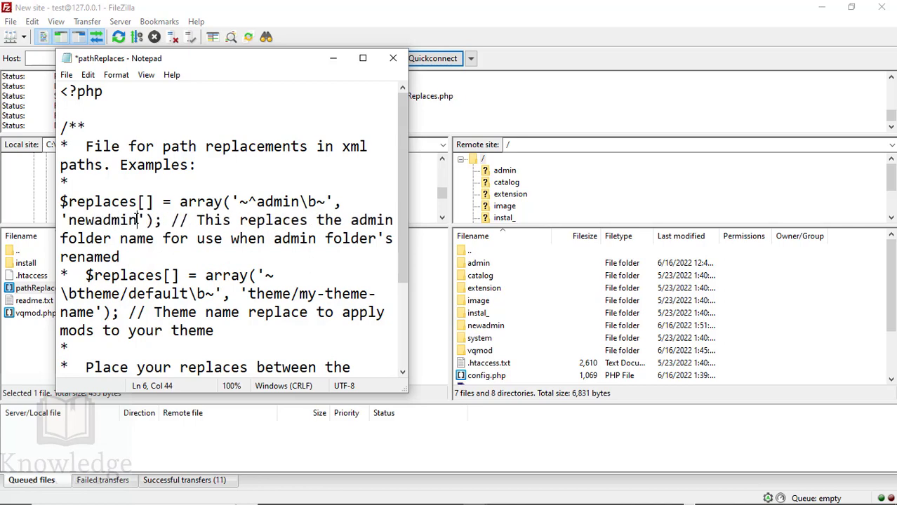
click(66, 75)
click(88, 133)
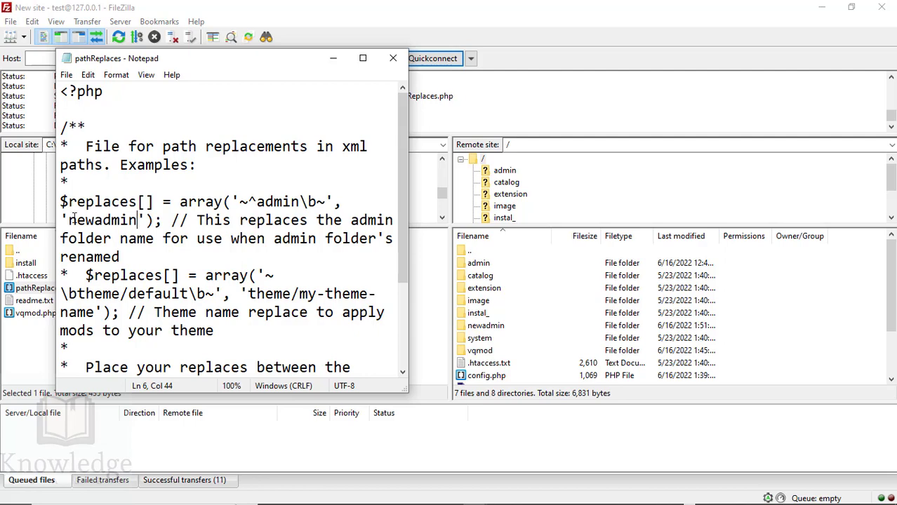
click(393, 58)
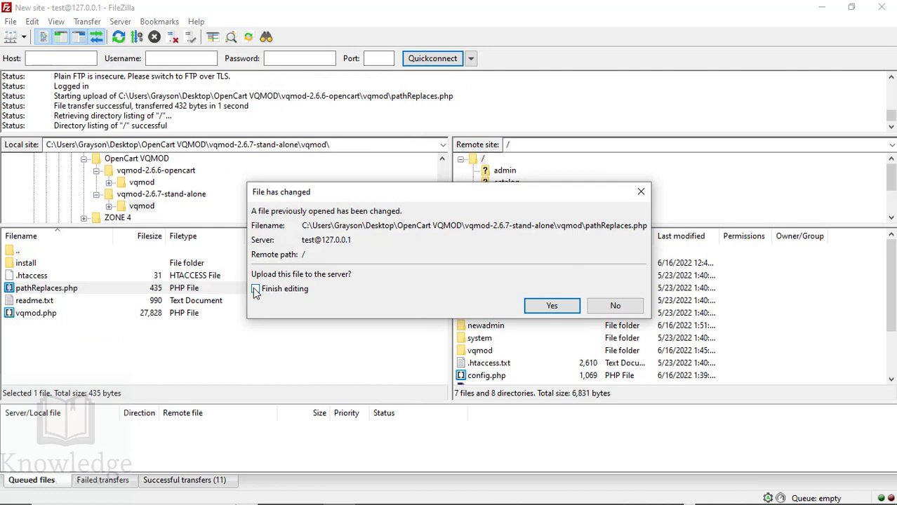
- Finish editing and upload the stand-alone pathReplaces.php to the server
click(255, 289)
click(551, 306)
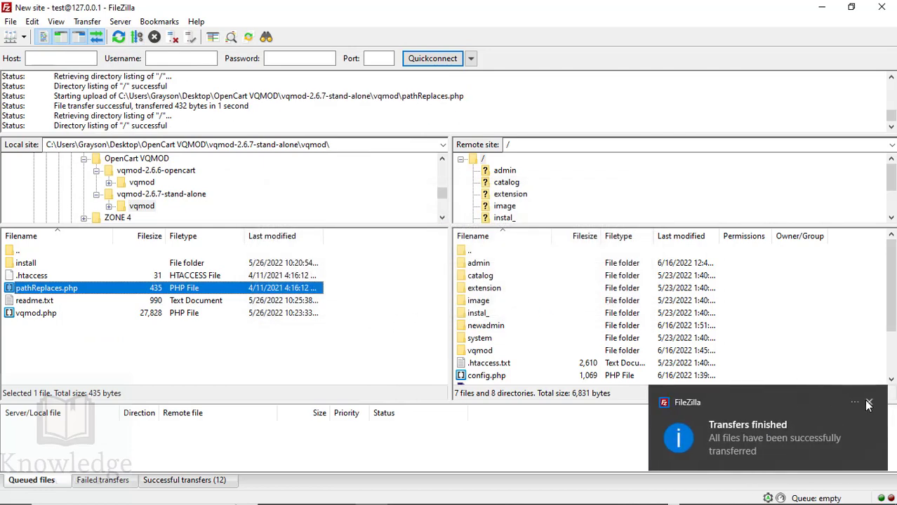
click(869, 404)
- Delete pathReplaces.php from the server root and open the local vqmod-2.6.6-opencart folder
scroll(732, 370, down, 2)
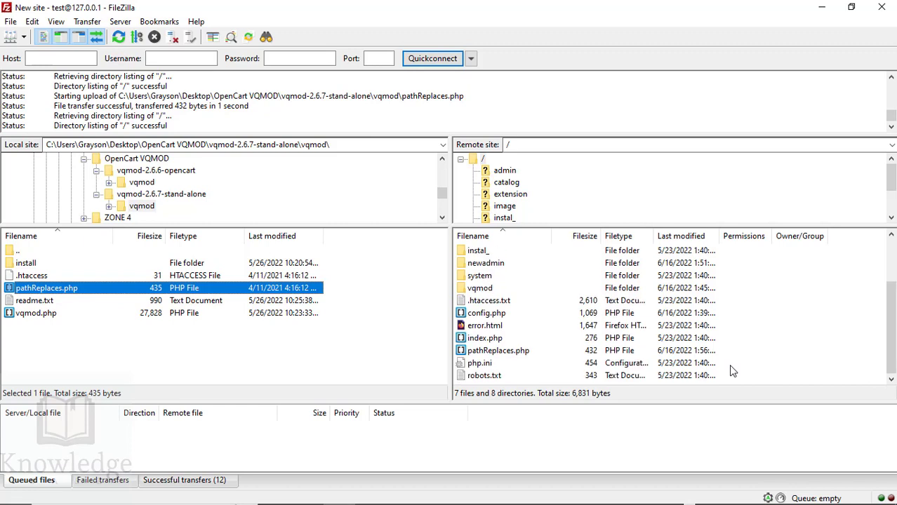
click(498, 352)
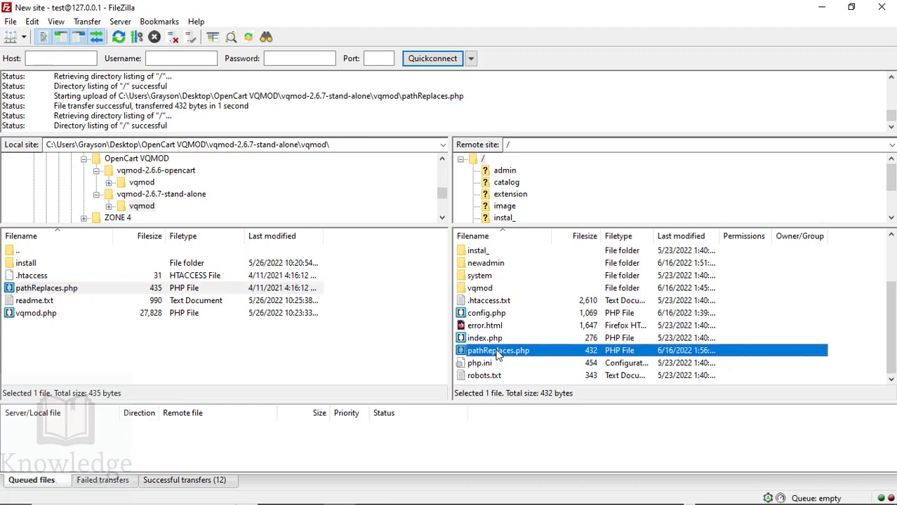
key(Delete)
click(483, 255)
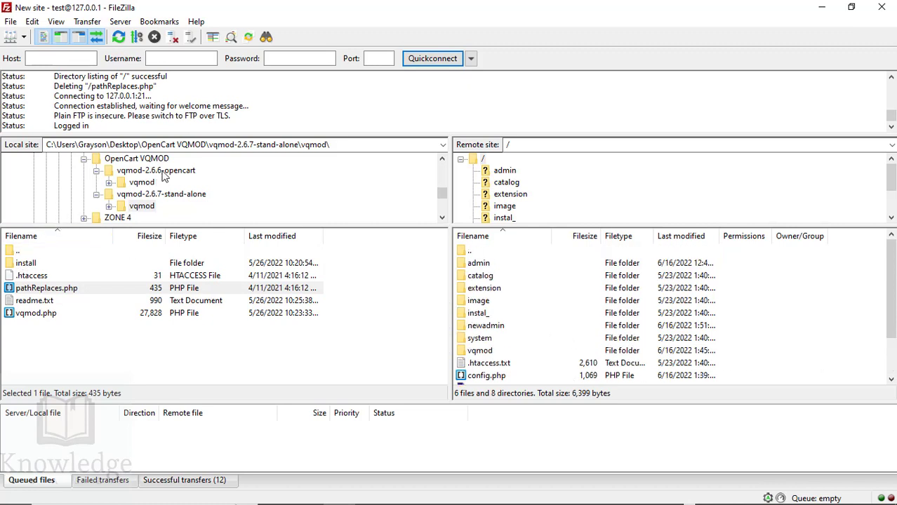
click(162, 173)
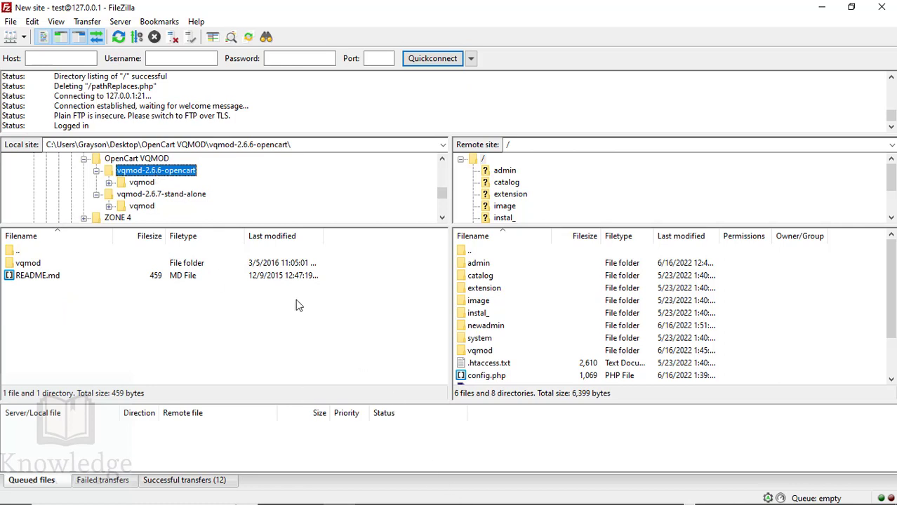
- Upload the local vqmod folder to the server, always overwriting existing files
click(34, 267)
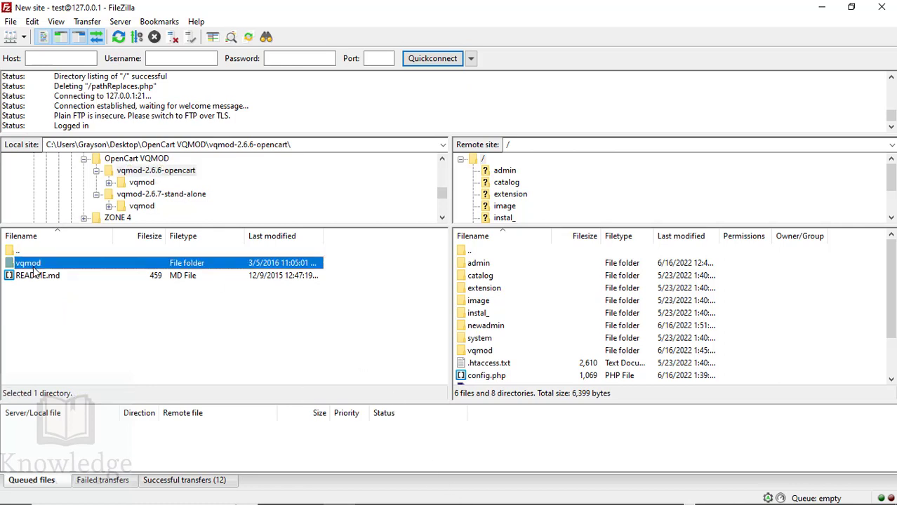
right_click(259, 263)
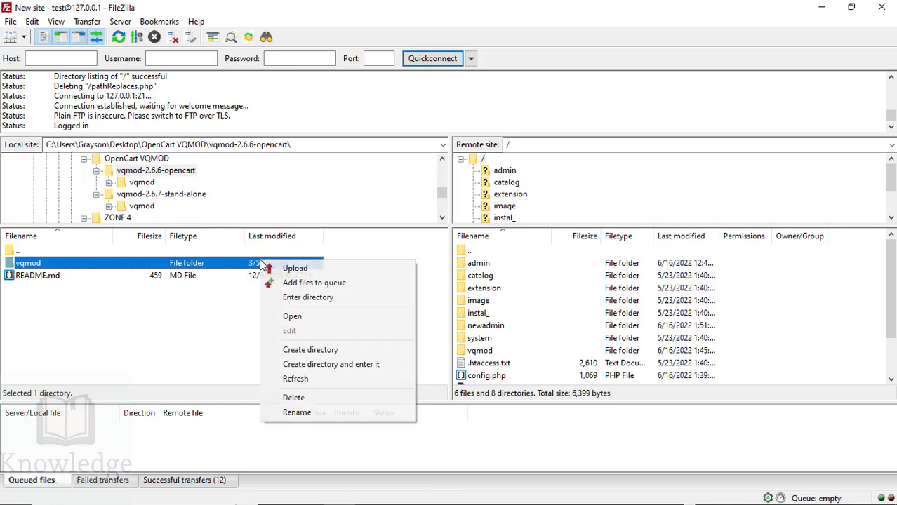
click(290, 269)
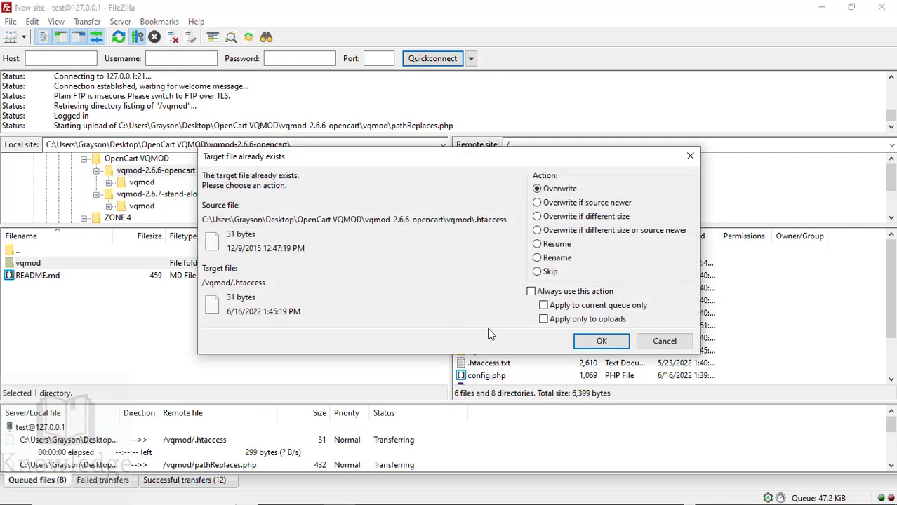
click(531, 291)
click(602, 341)
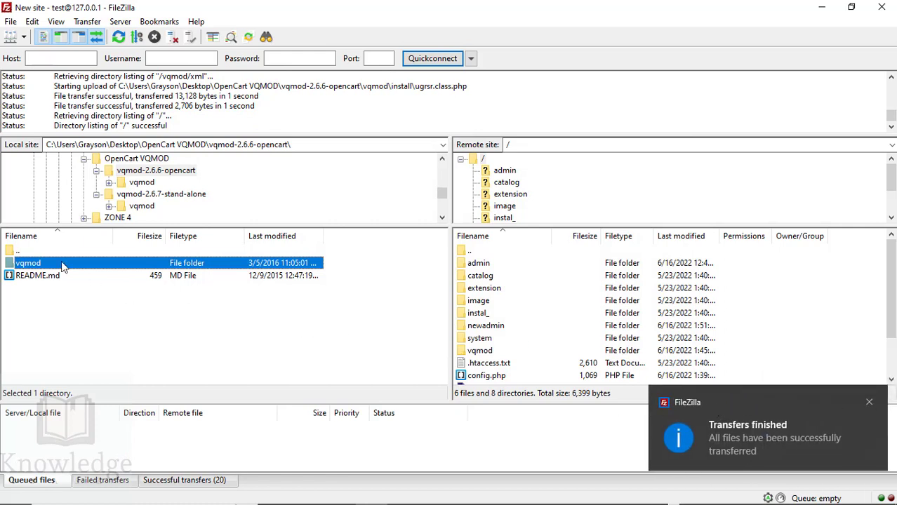
- Dismiss the transfers-finished notice and switch to the OpenCart store in Firefox
click(870, 405)
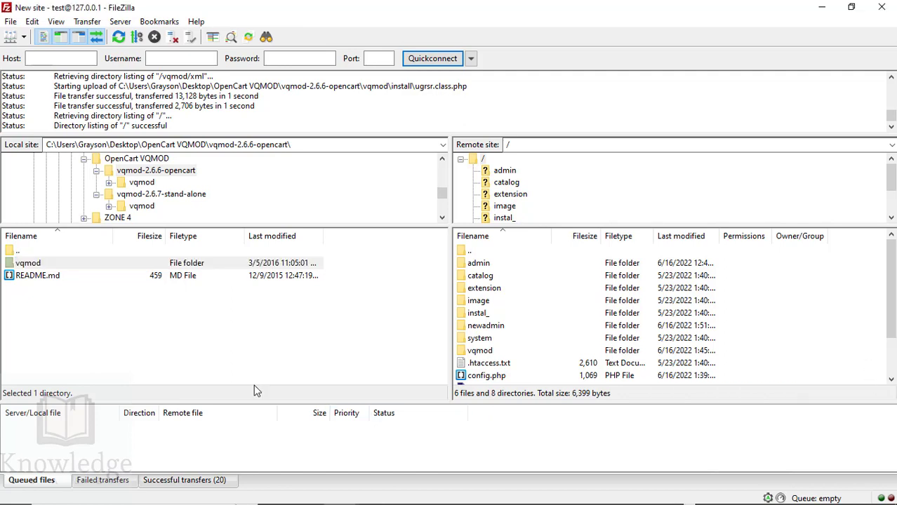
click(102, 326)
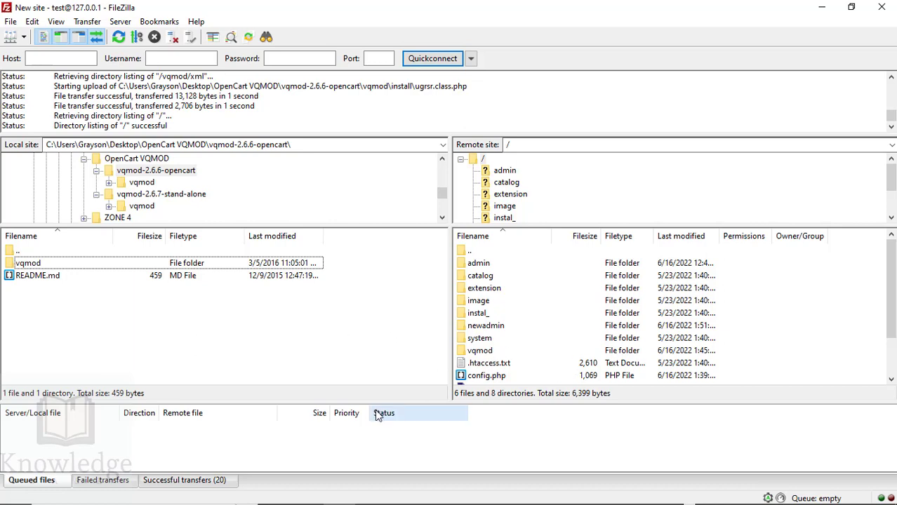
click(375, 500)
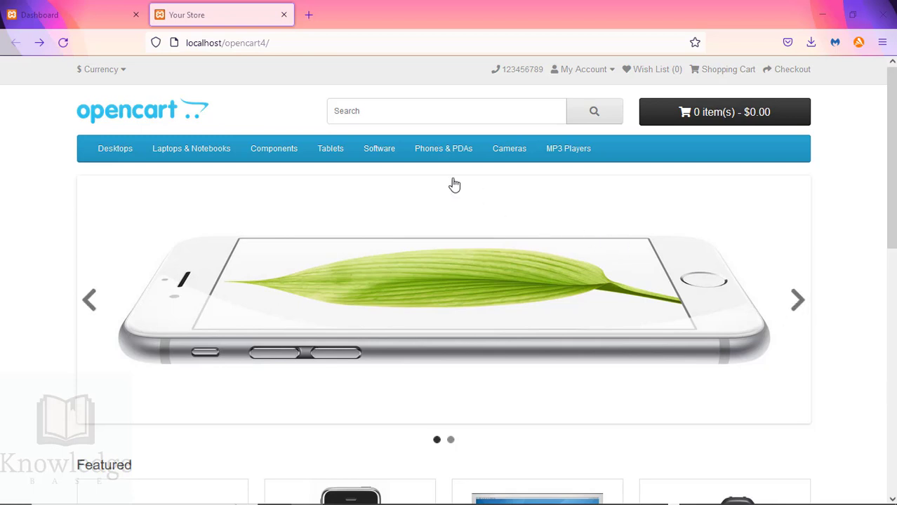
- Append vqmod/install/ to localhost/opencart4/ in the address bar and load the installer page
click(285, 42)
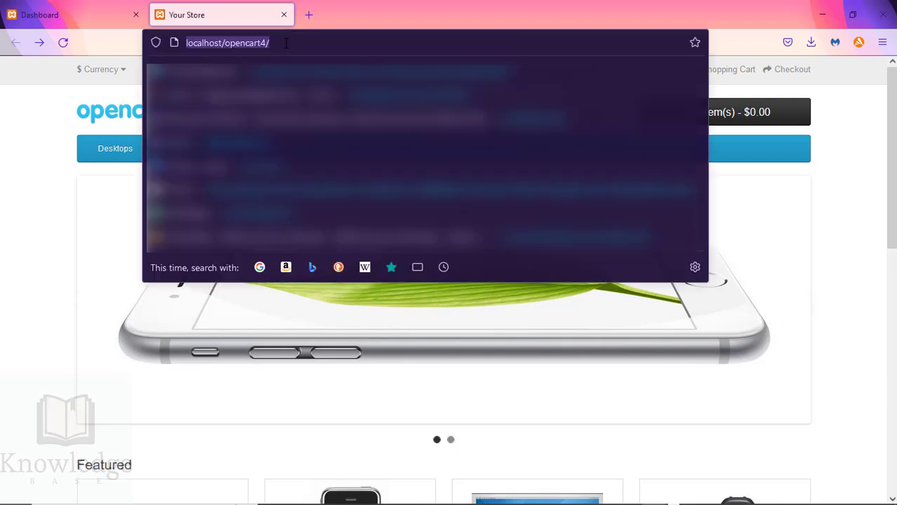
click(287, 42)
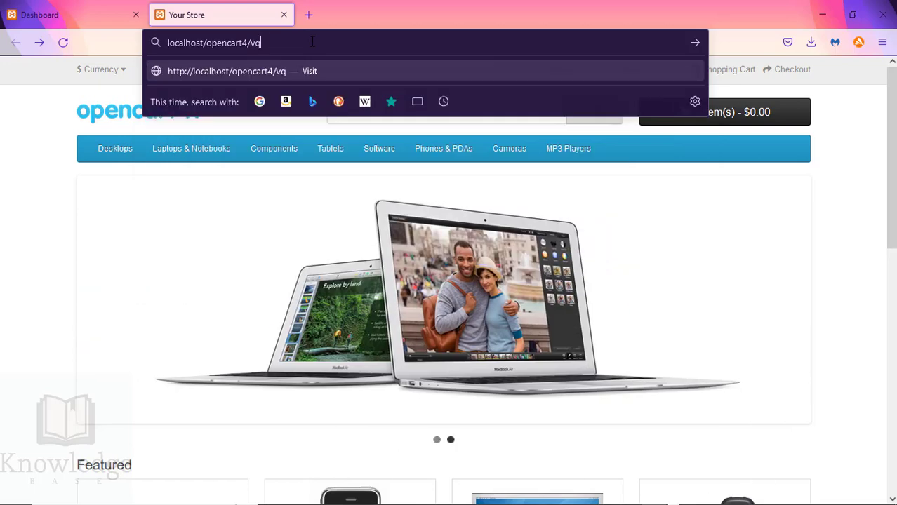
text(/install/)
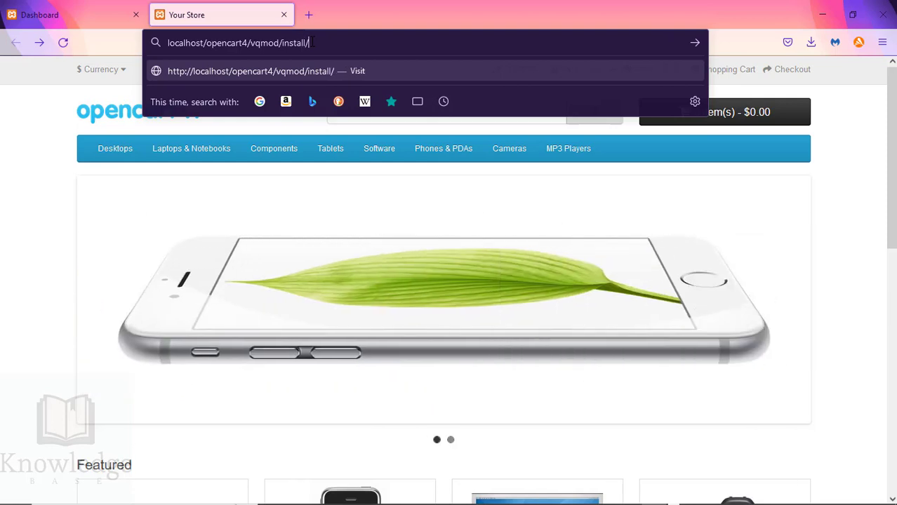
key(Return)
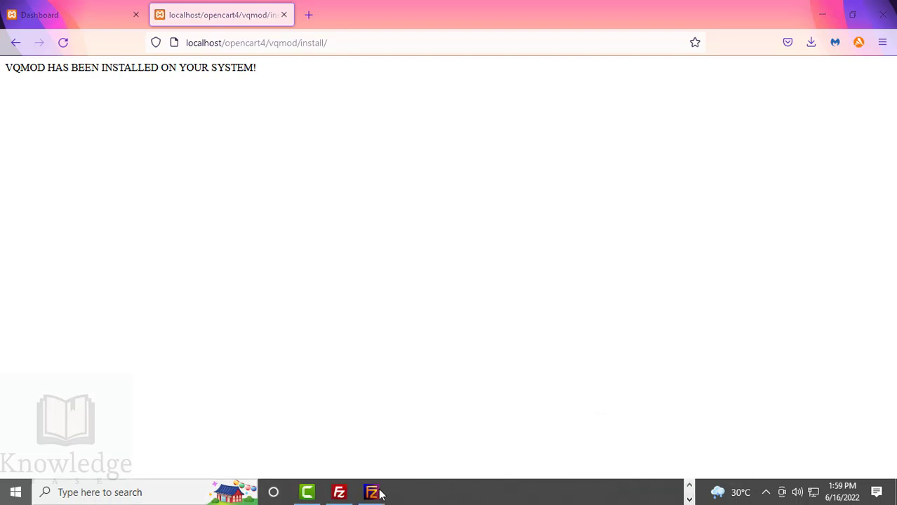
- Back in FileZilla, upload the vqmod folder from vqmod-2.6.7-stand-alone to the server root
click(344, 494)
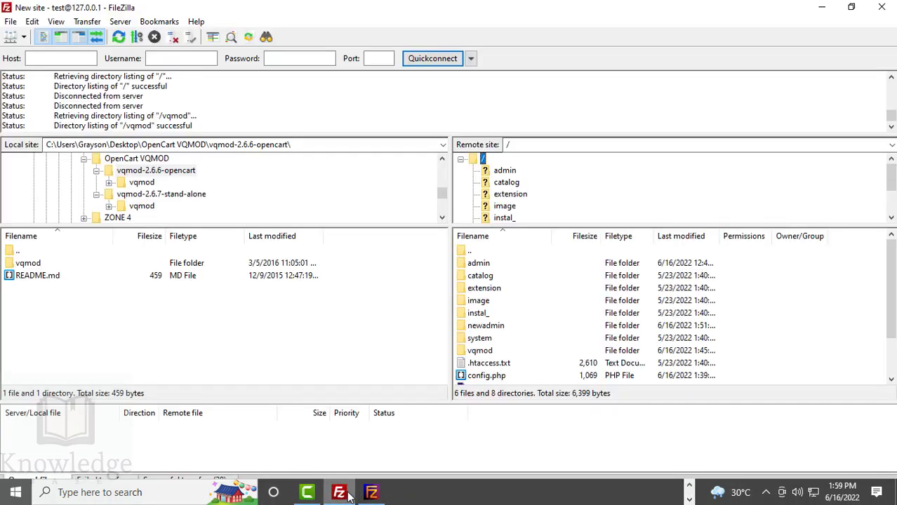
click(152, 195)
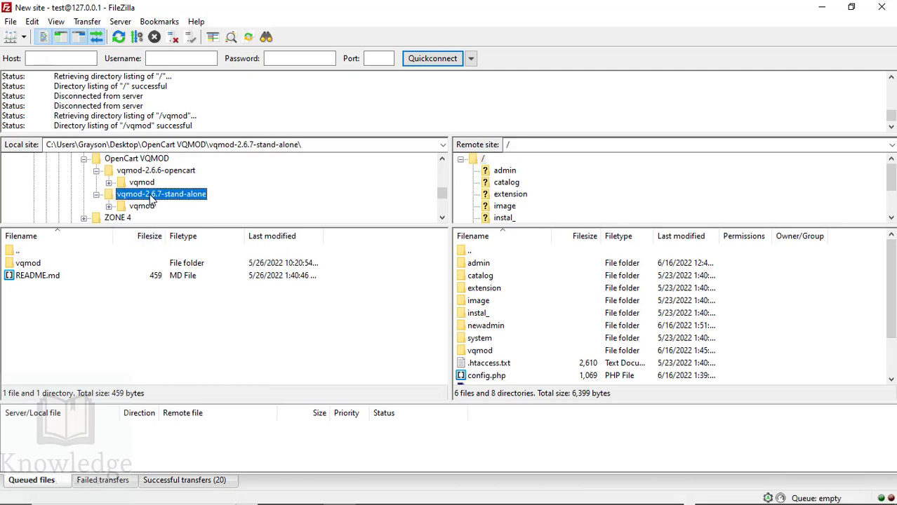
click(30, 265)
right_click(31, 265)
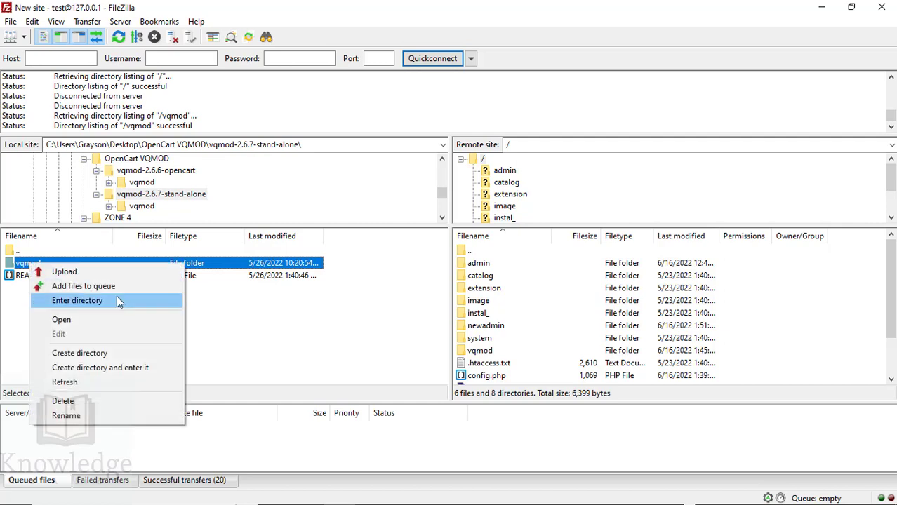
click(127, 271)
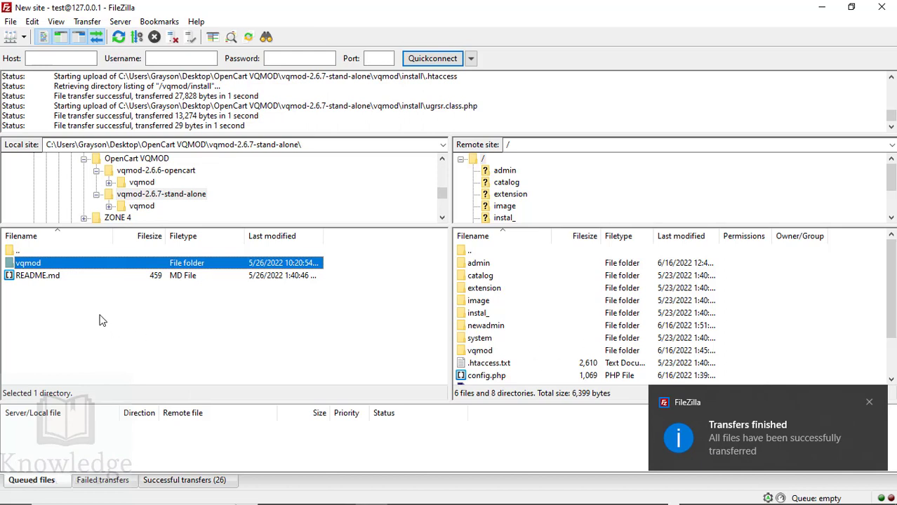
- Open the vqmod folder on both the server and the local side
scroll(520, 369, down, 2)
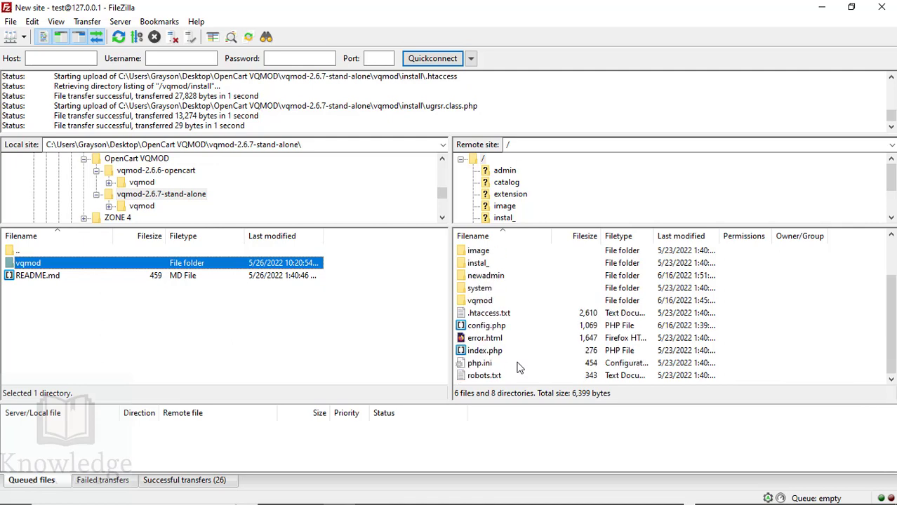
scroll(520, 368, up, 2)
double_click(485, 350)
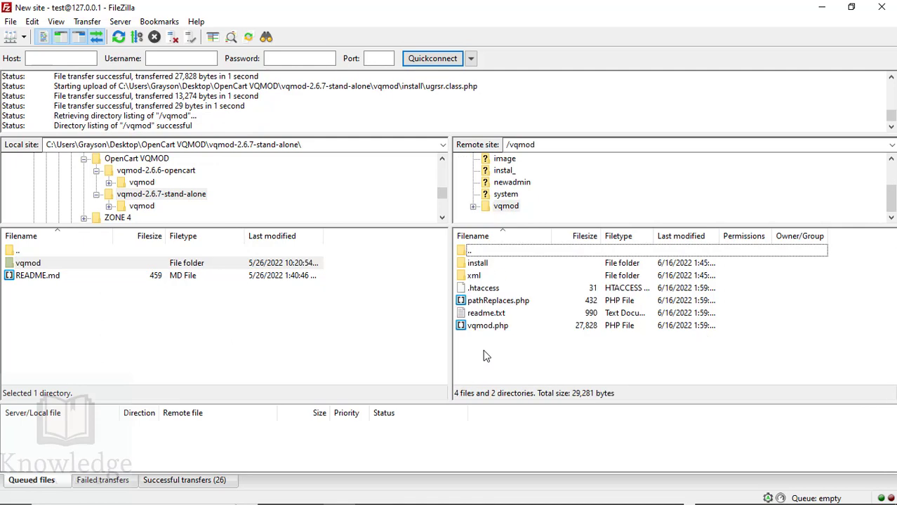
double_click(51, 266)
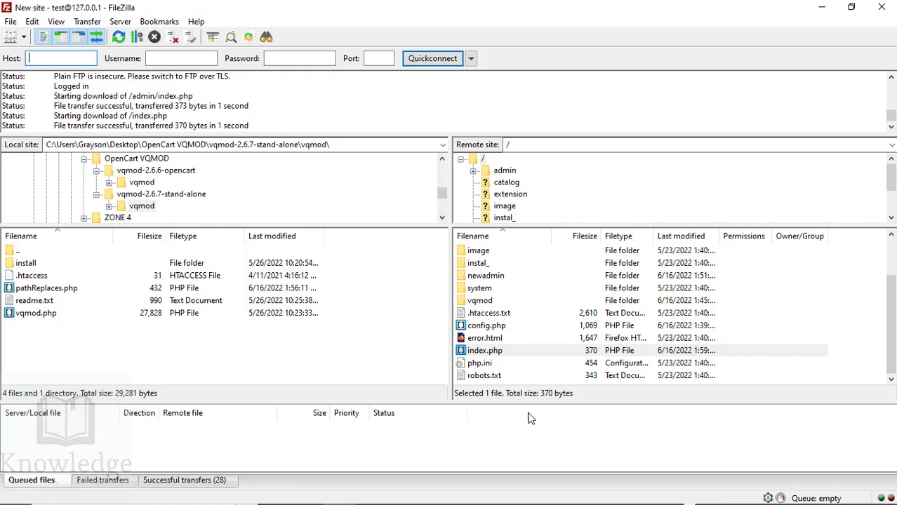
click(504, 355)
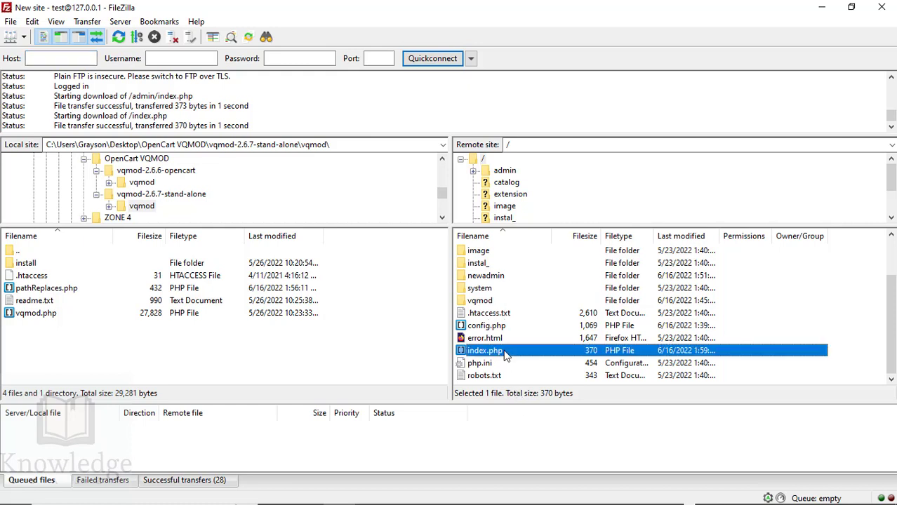
right_click(505, 355)
click(553, 219)
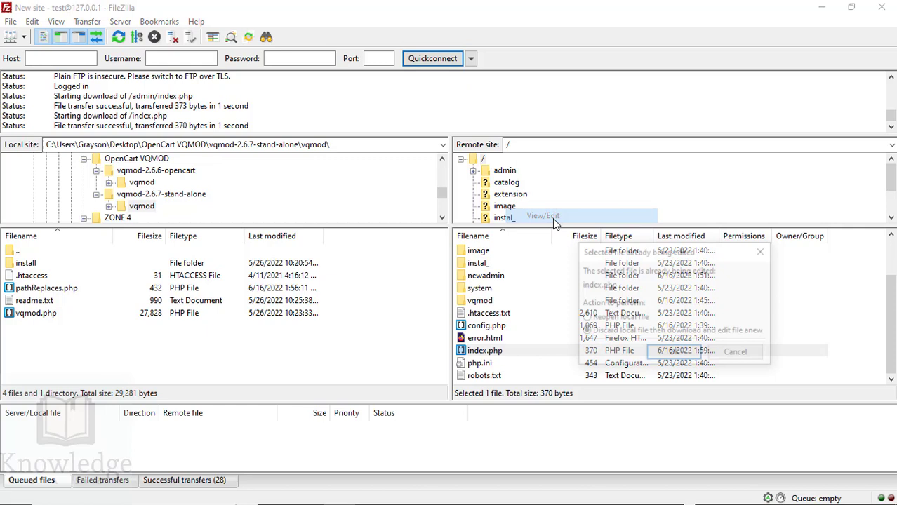
click(674, 352)
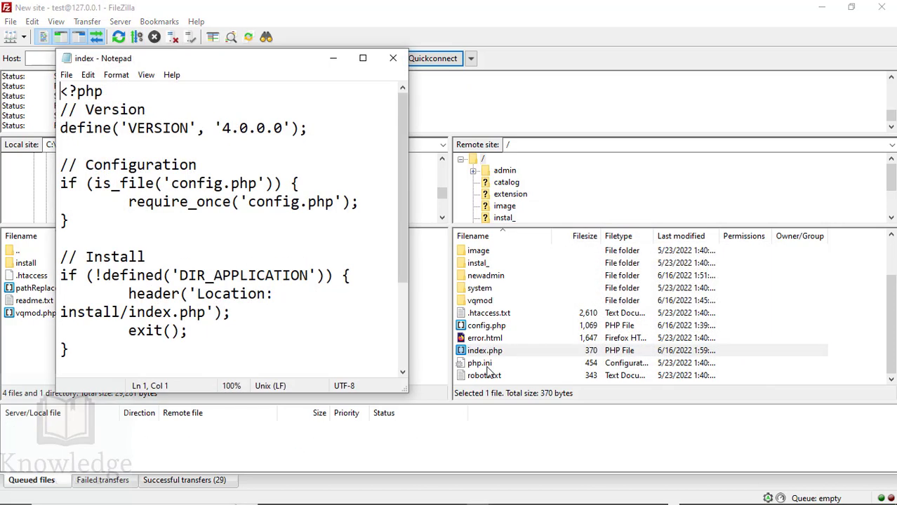
scroll(342, 315, down, 2)
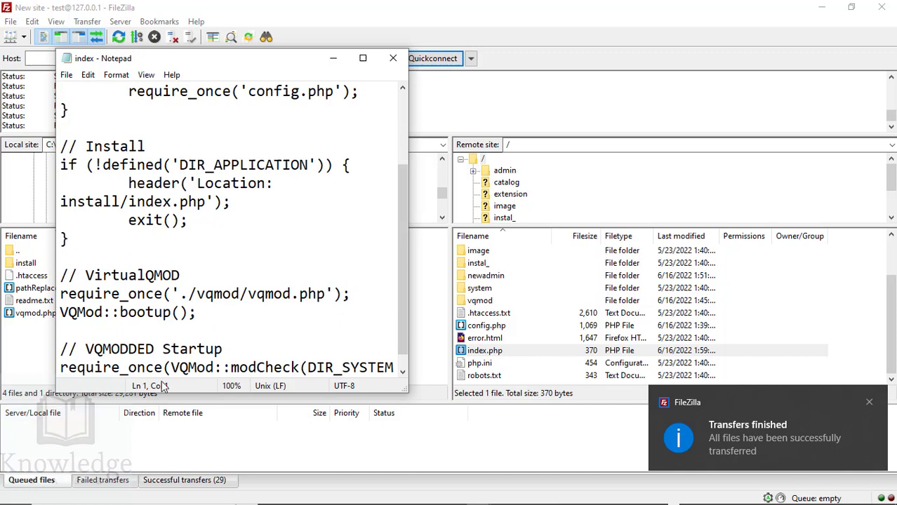
scroll(158, 303, down, 1)
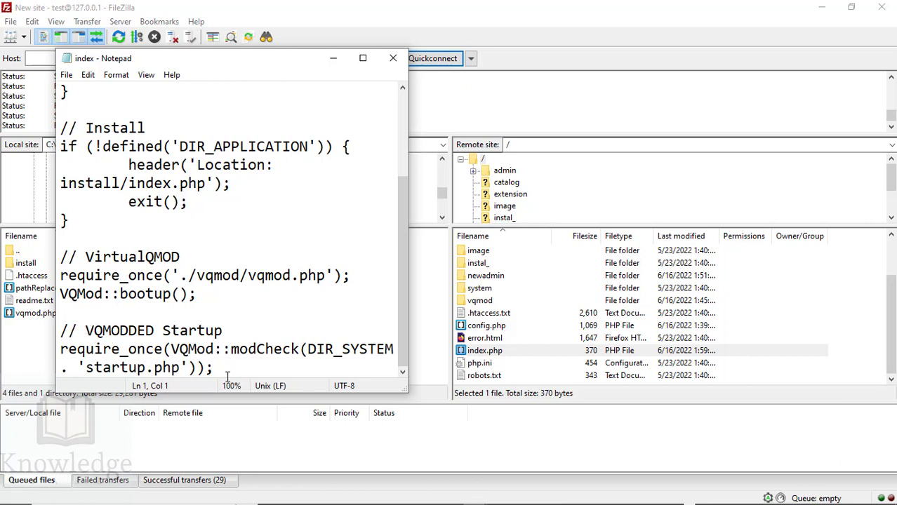
drag(214, 367, 65, 249)
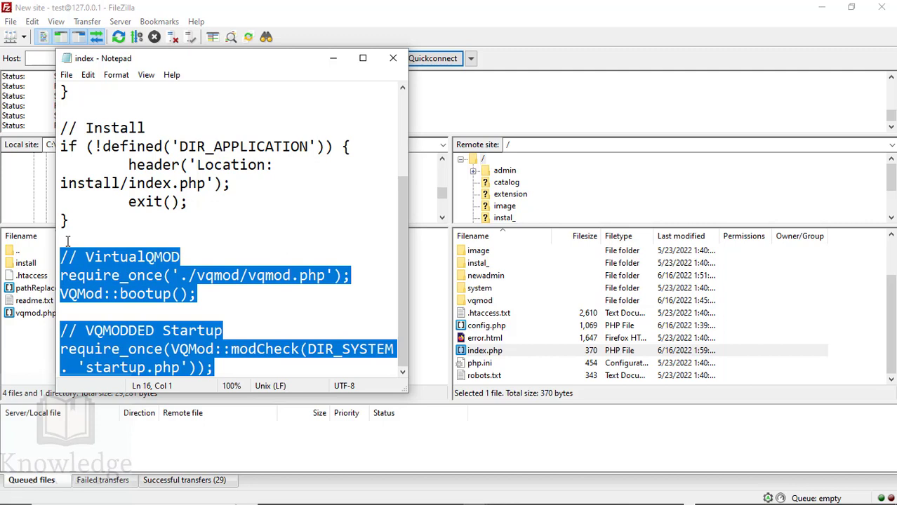
click(68, 242)
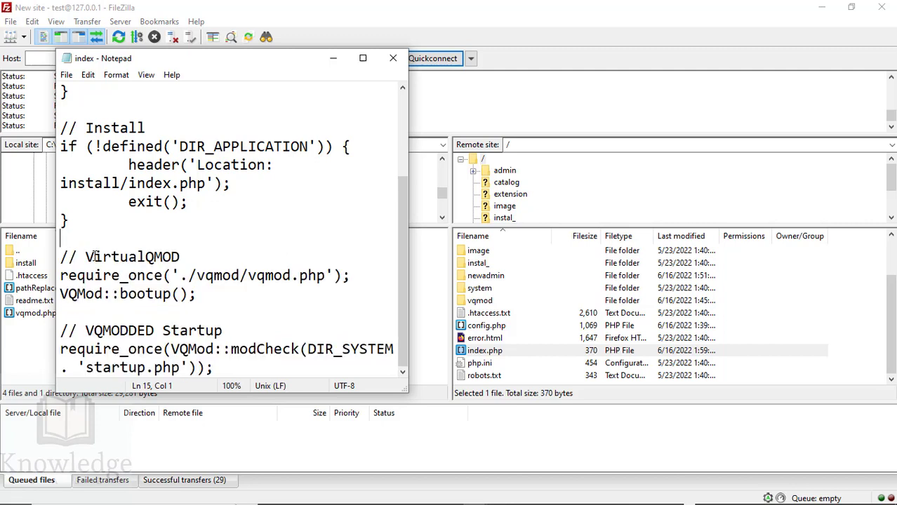
click(397, 63)
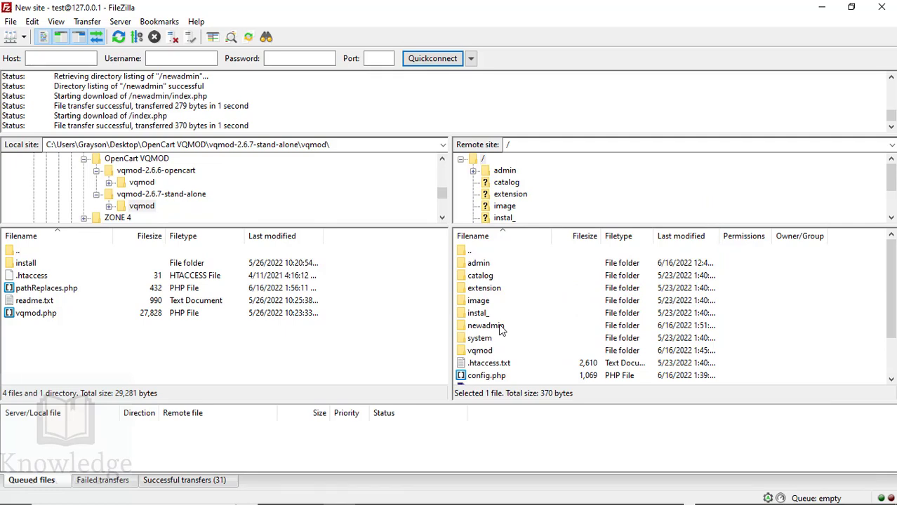
- Open the server's /admin/index.php in Notepad, check its VirtualQMOD bootup lines, and close it unchanged
double_click(491, 263)
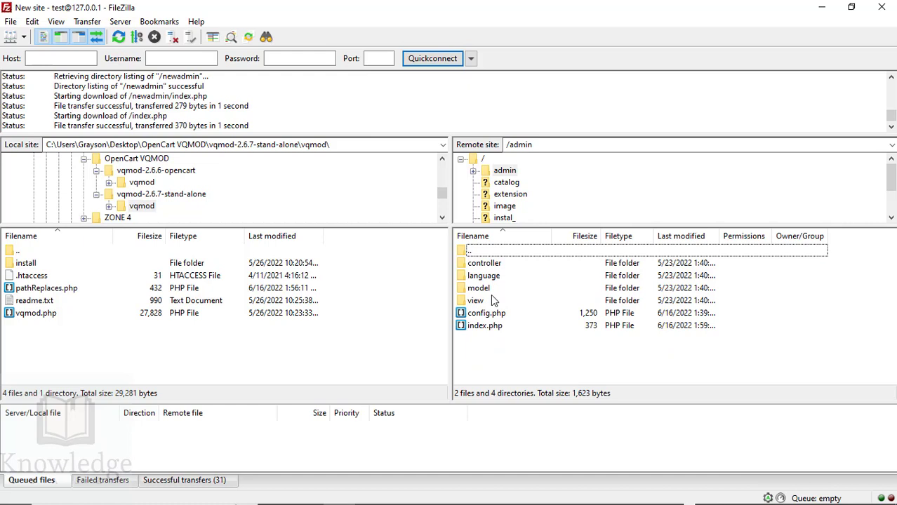
click(486, 330)
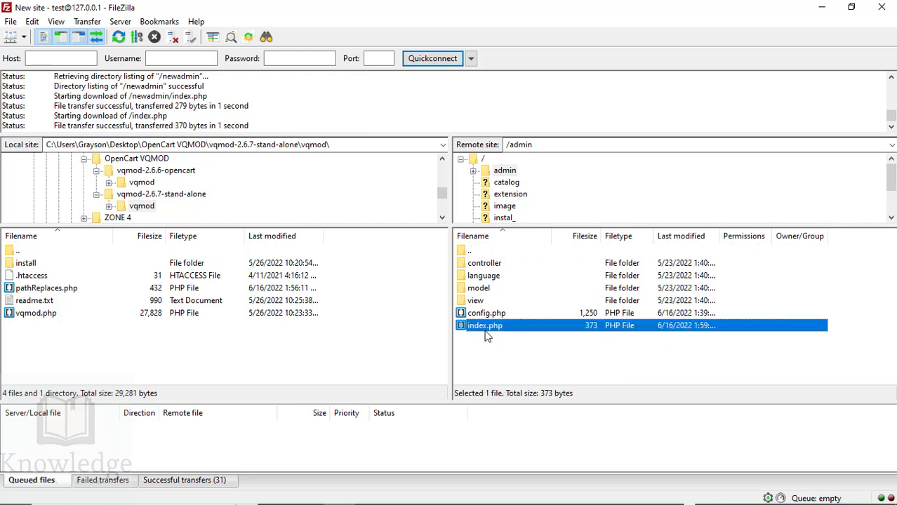
right_click(487, 336)
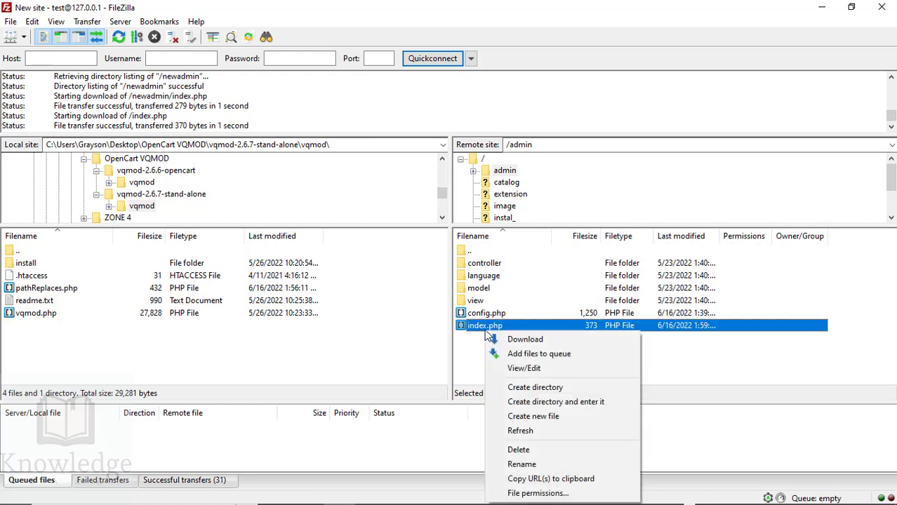
click(551, 366)
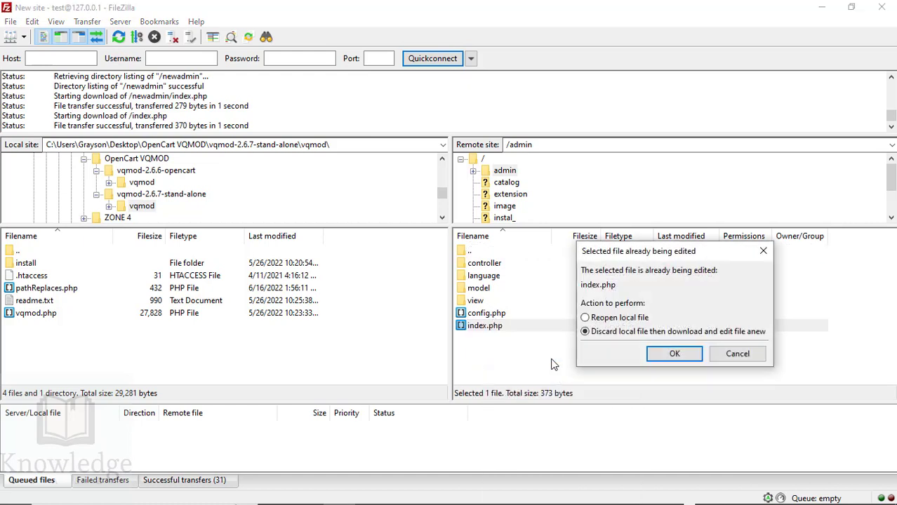
click(675, 354)
scroll(349, 295, down, 3)
click(223, 374)
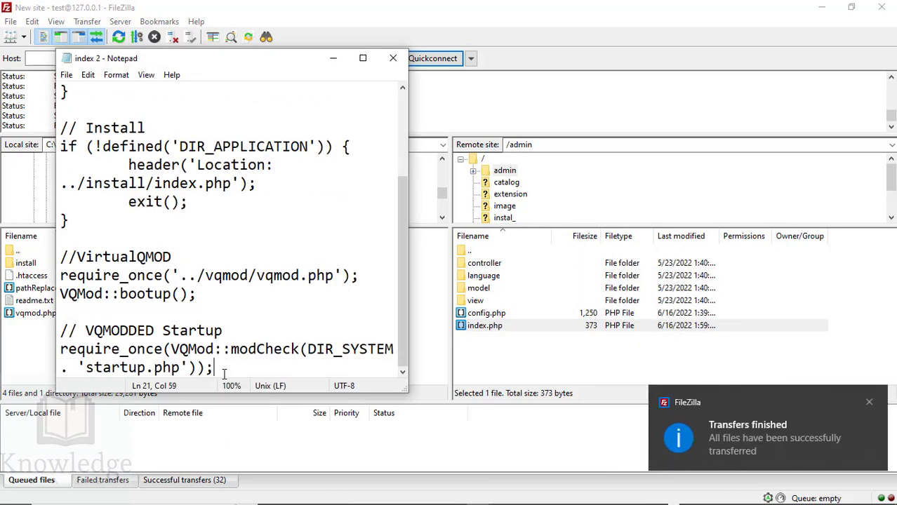
drag(224, 374, 62, 259)
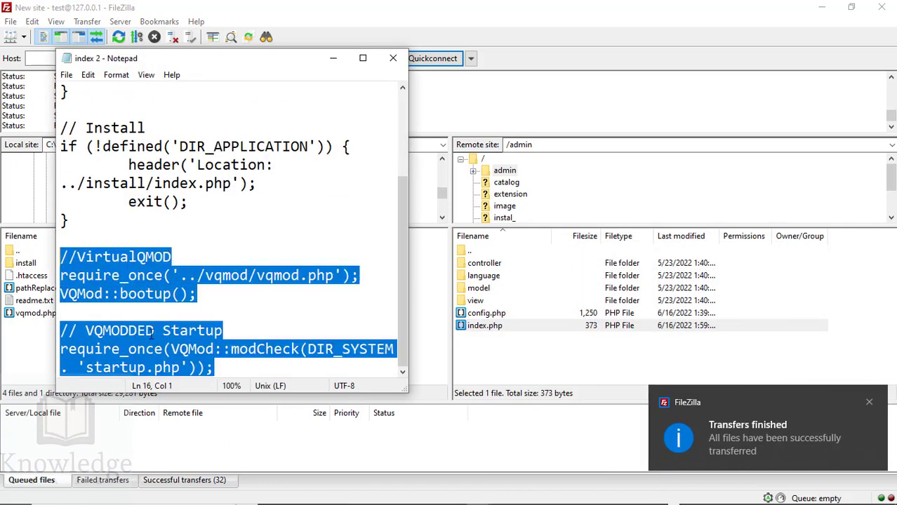
click(237, 365)
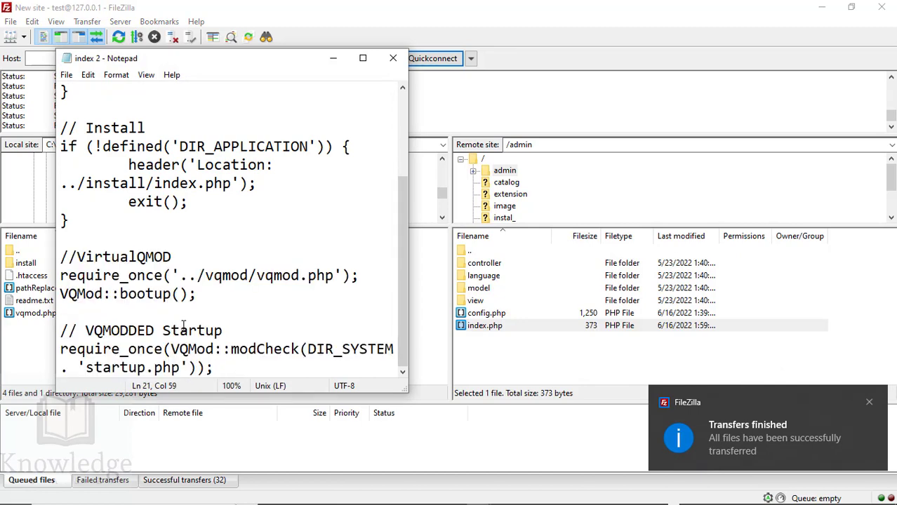
click(393, 58)
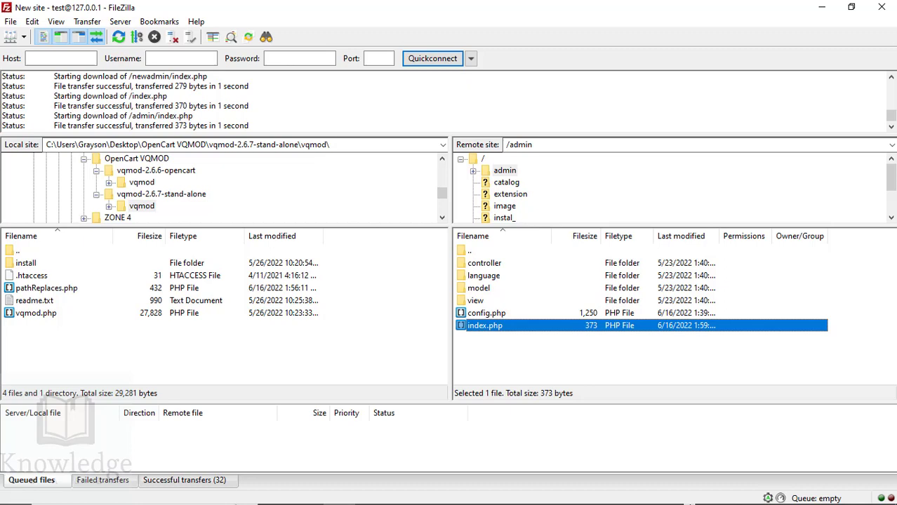
- Switch to Firefox and scroll through the Your Store homepage at localhost/opencart4/
click(691, 491)
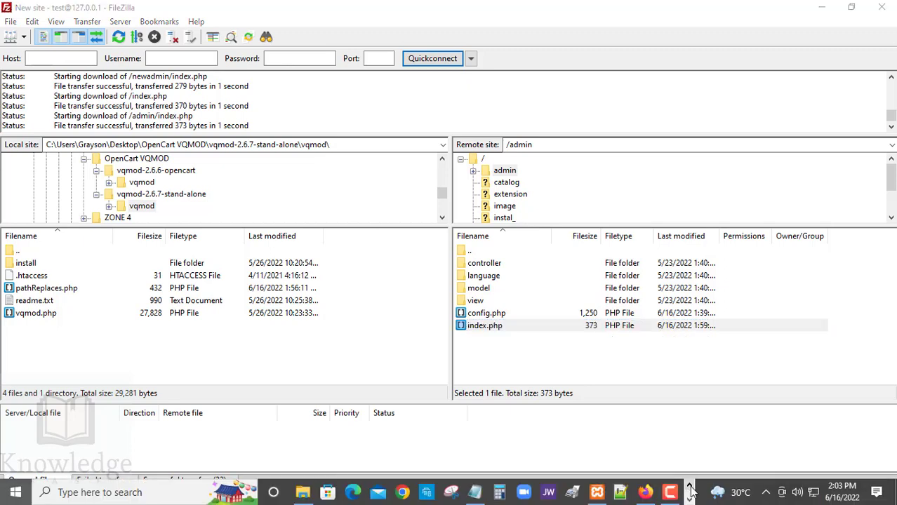
click(645, 495)
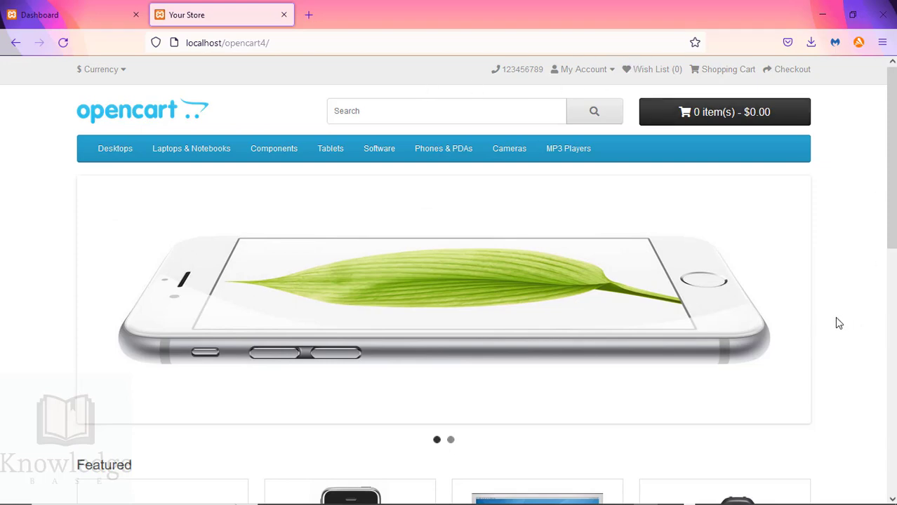
scroll(853, 396, down, 8)
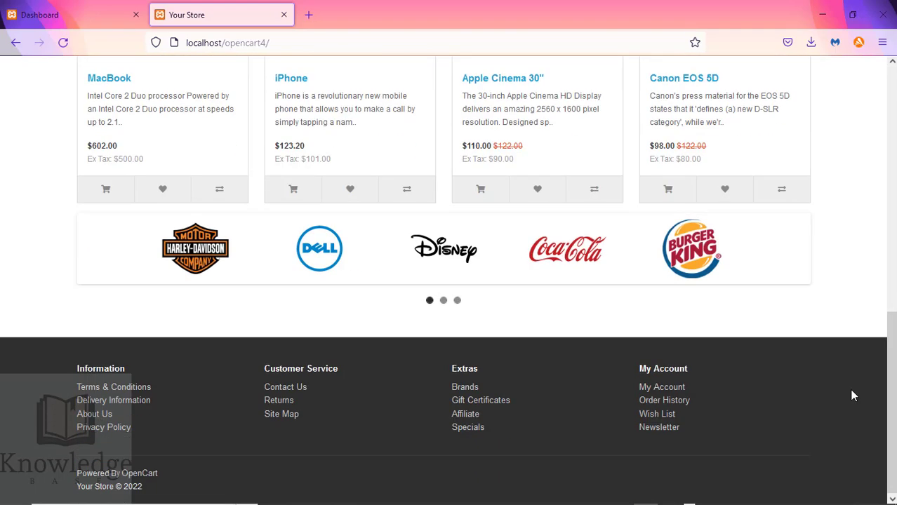